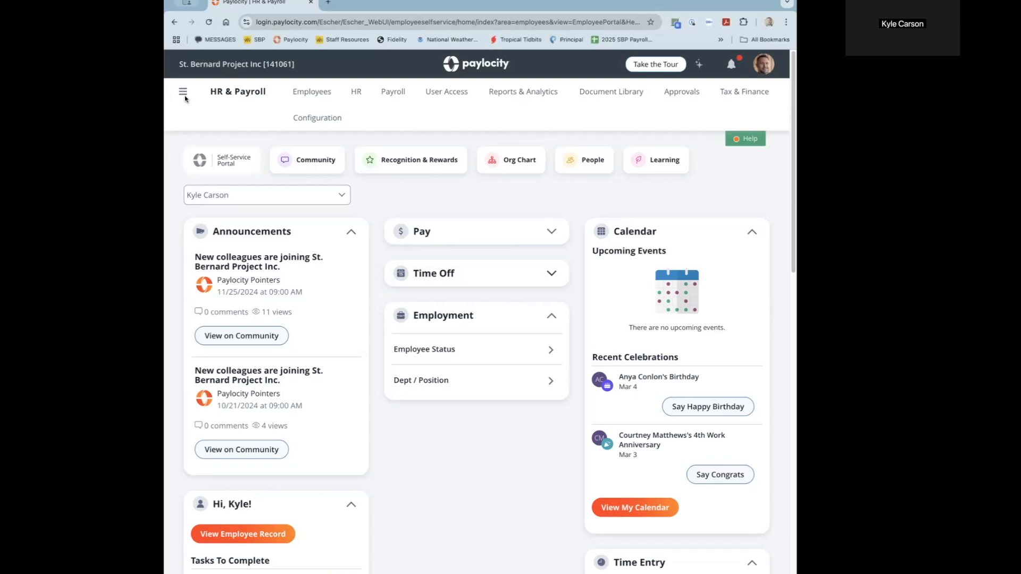
Step: Open the Goals page of the Performance module
left_click(183, 93)
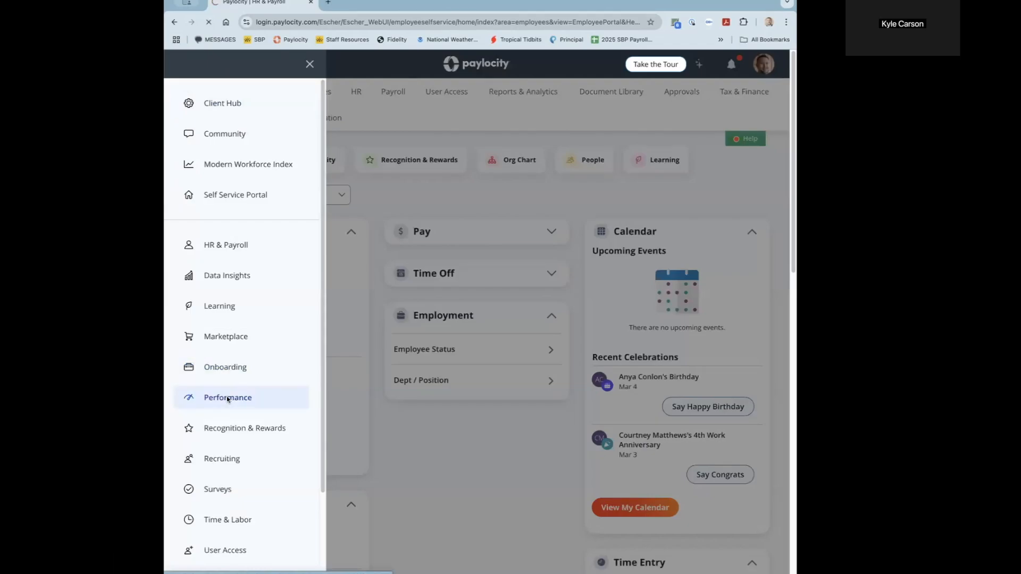
left_click(227, 398)
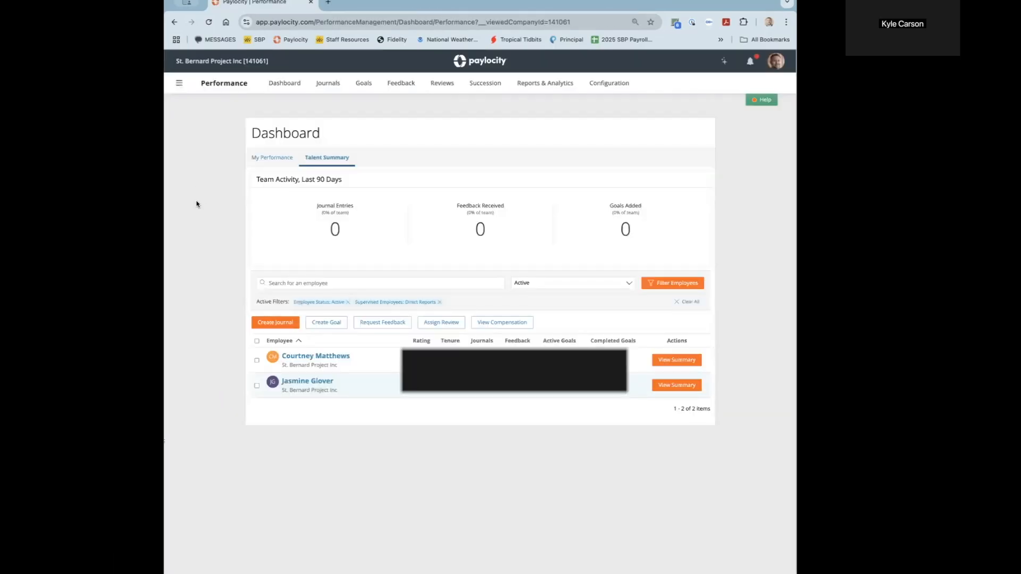
left_click(363, 84)
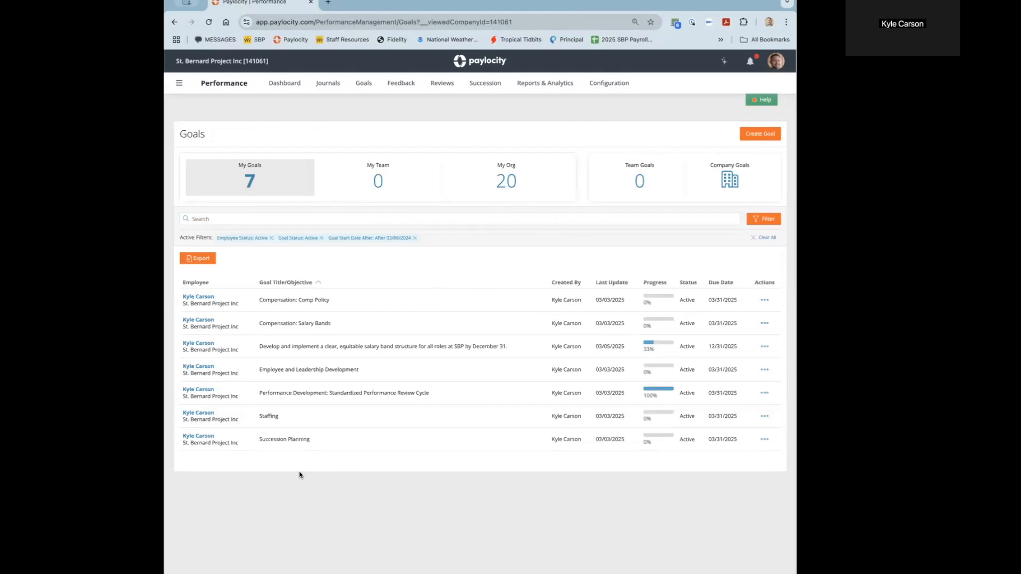
Step: Show the company goals and review the full list of objectives and due dates
left_click(734, 175)
scroll(464, 300, "down", 1)
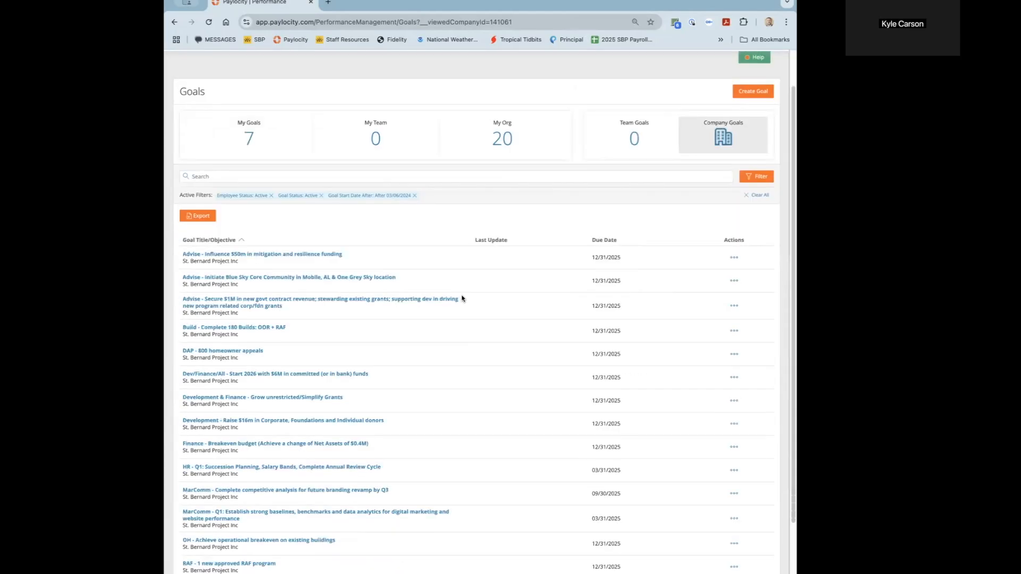
scroll(461, 298, "down", 2)
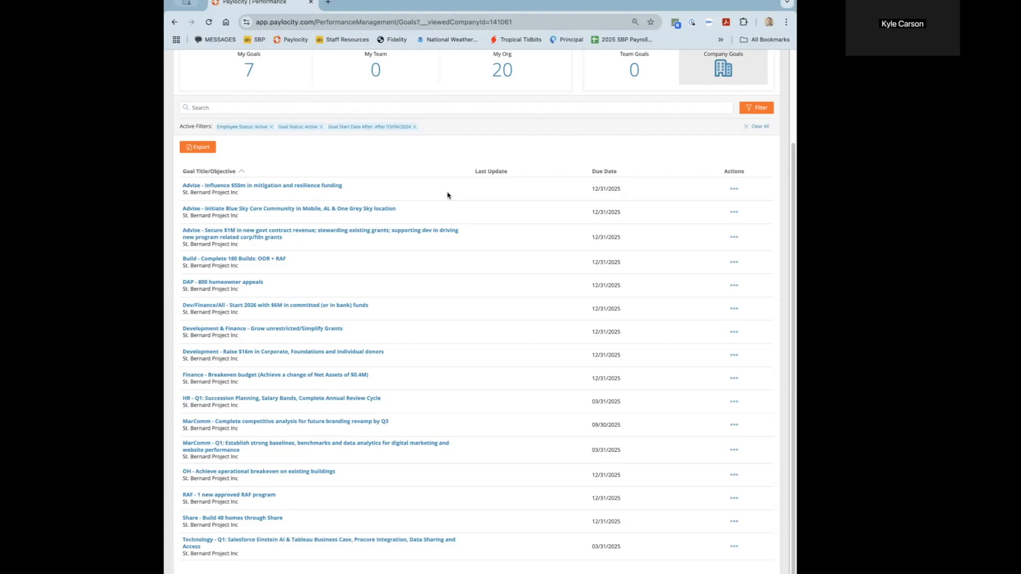
scroll(447, 194, "up", 2)
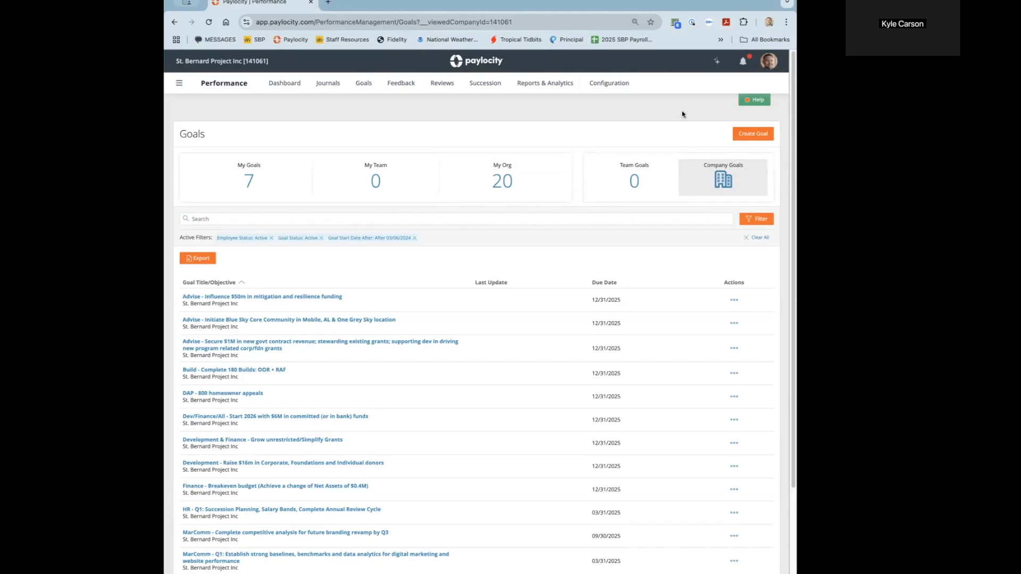
Step: Start a new goal and set its type to Individual
left_click(742, 136)
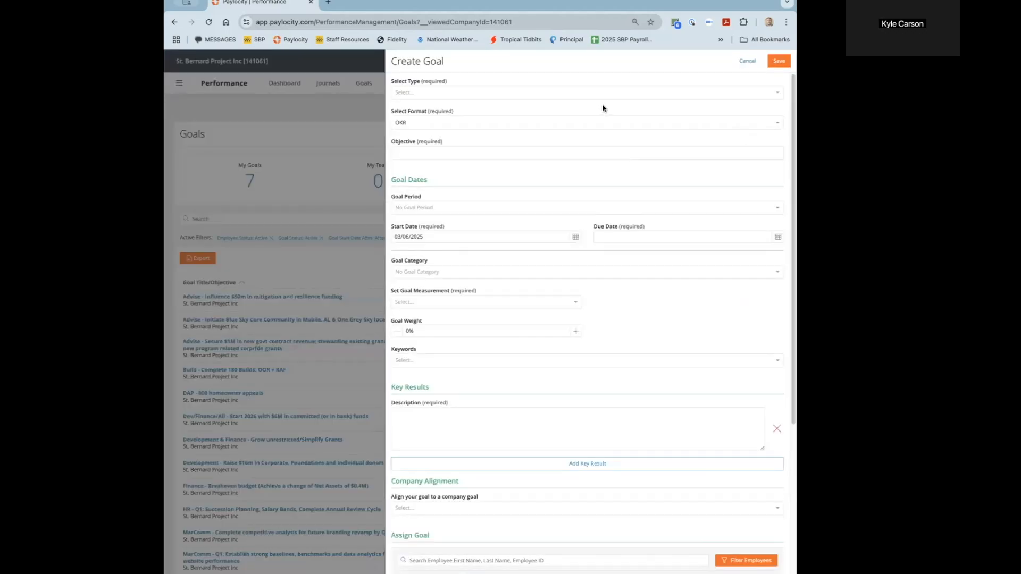
left_click(547, 94)
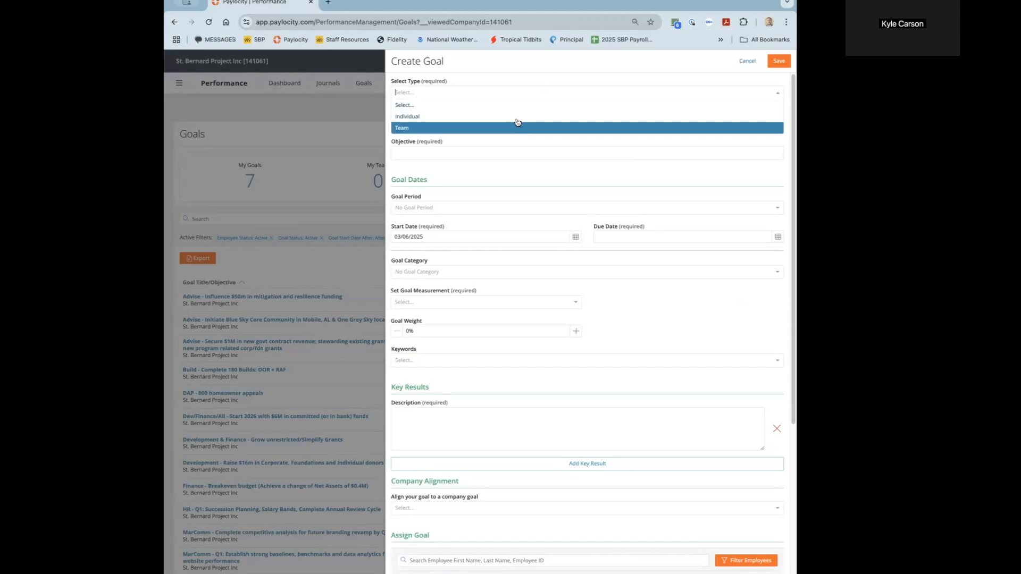
left_click(517, 117)
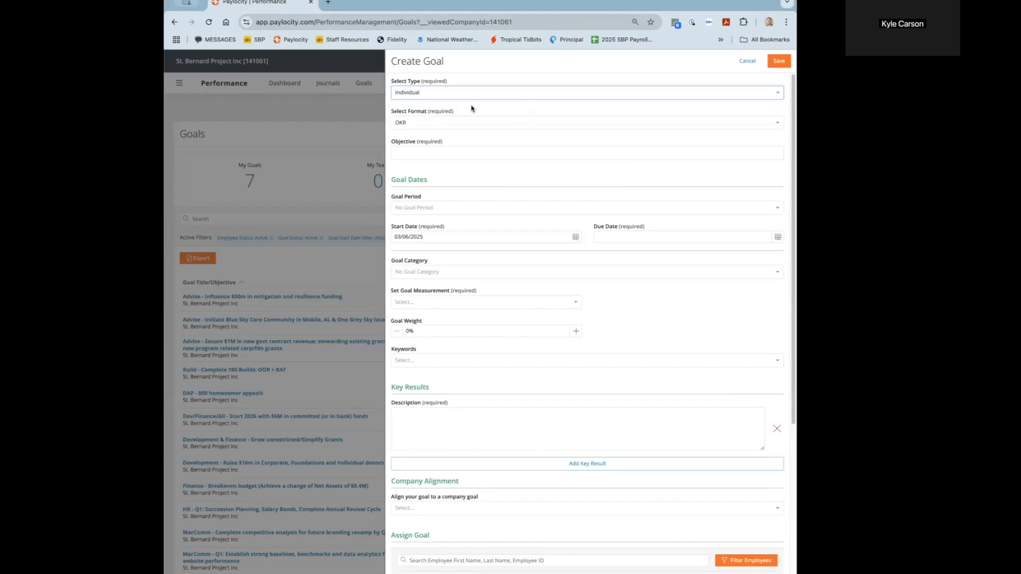
Step: Switch the goal format to SMART/MBO to view its fields and return it to OKR
left_click(444, 123)
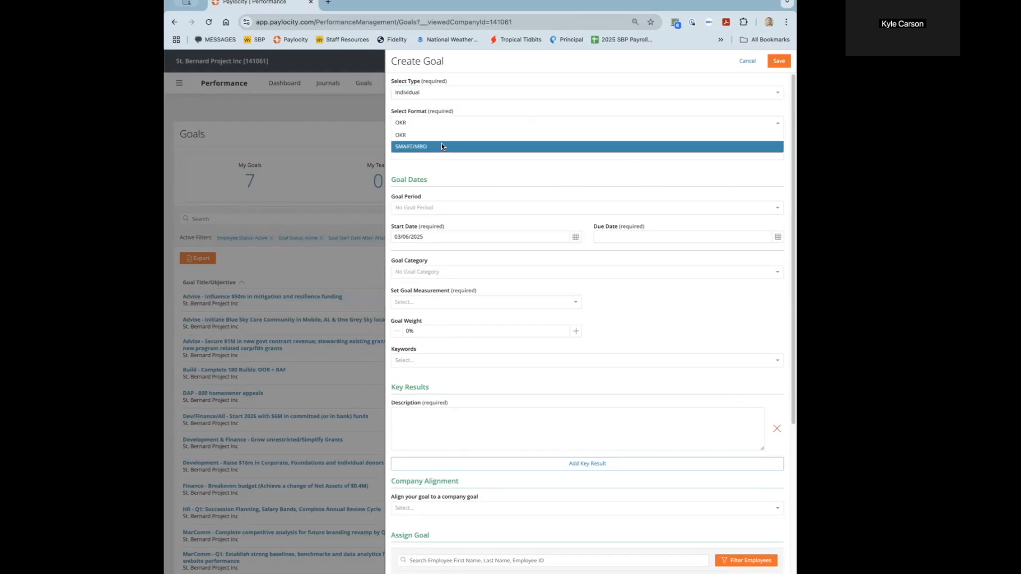
left_click(441, 146)
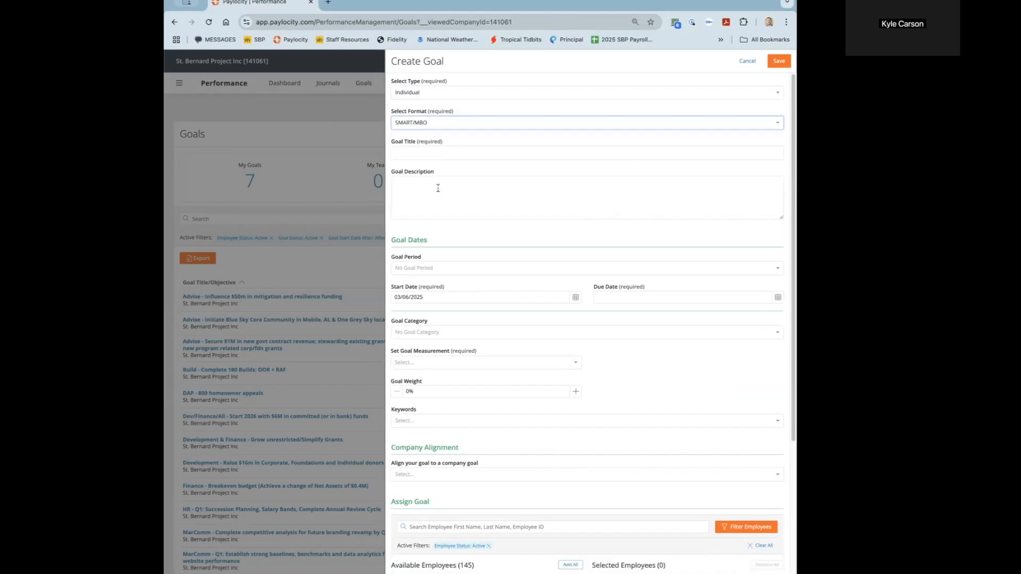
left_click(447, 123)
left_click(461, 136)
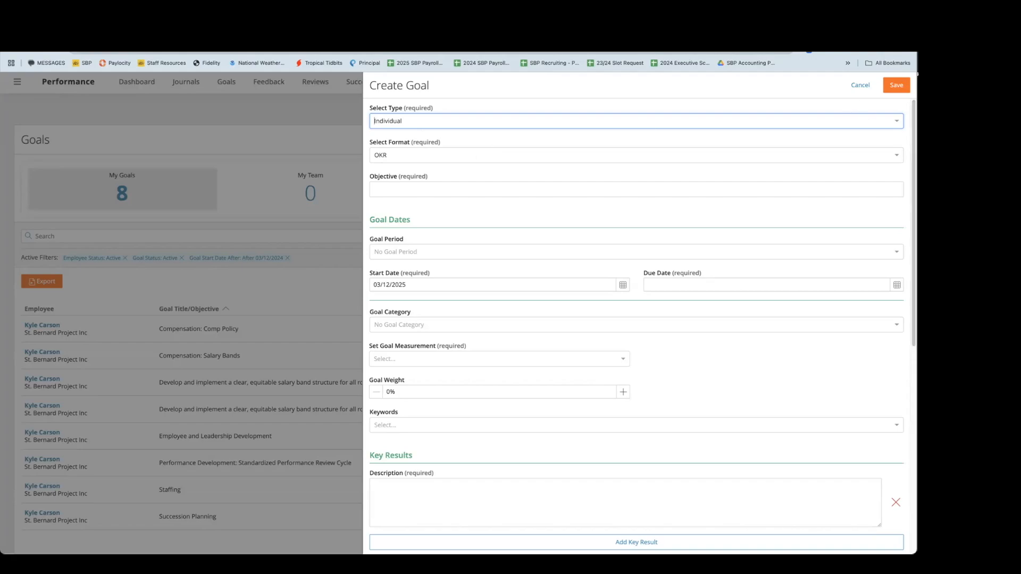
Step: Enter the objective "Optimize and embed the new annual review process to strengthen performance management and employee development."
left_click_drag(878, 152, 750, 152)
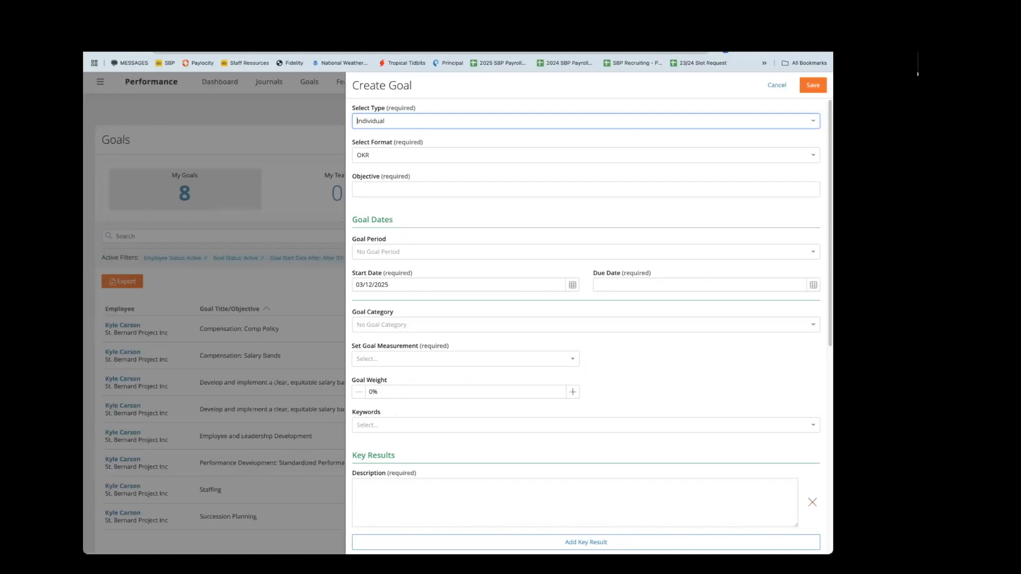
left_click_drag(833, 151, 860, 151)
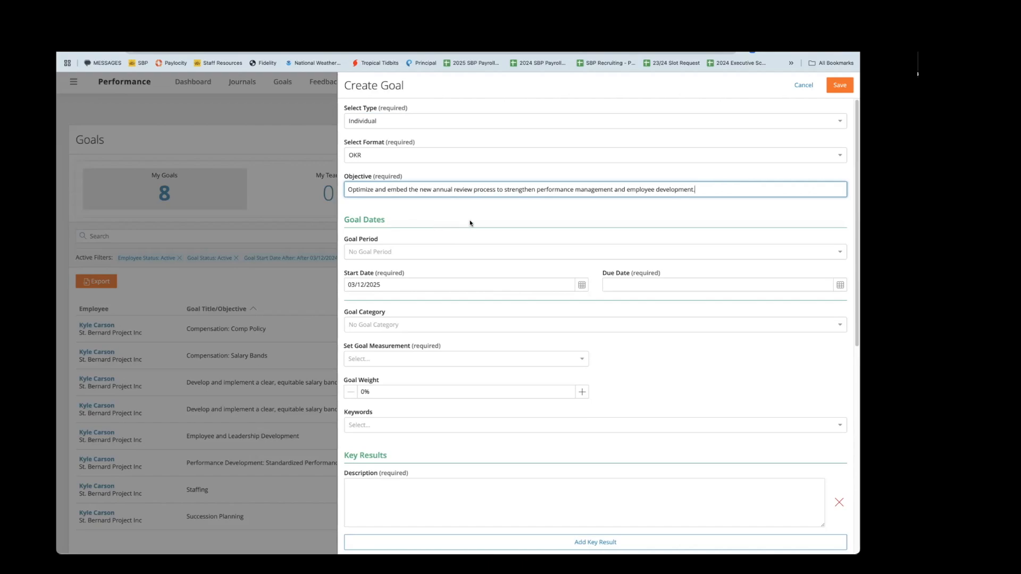
left_click(514, 223)
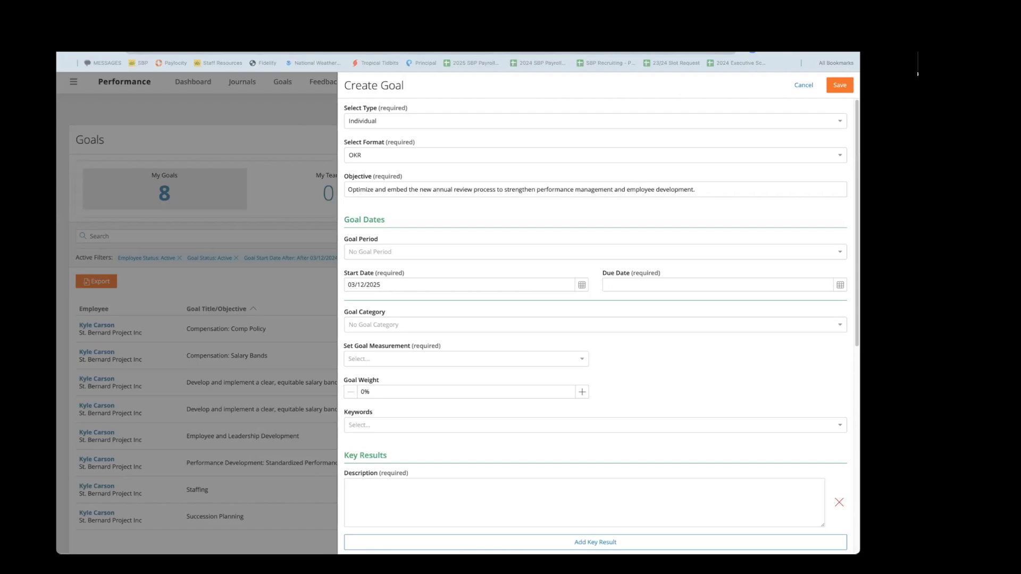
left_click(471, 216)
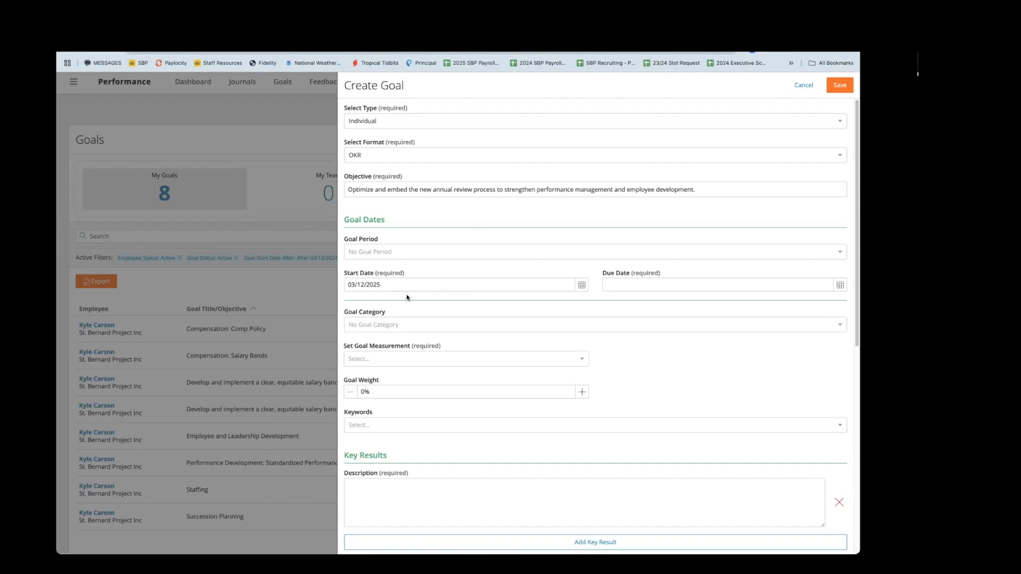
Step: Set the goal period to 2025 - Staff Goals (full year), running 01/01/2025 to 12/31/2025
left_click_drag(382, 285, 344, 286)
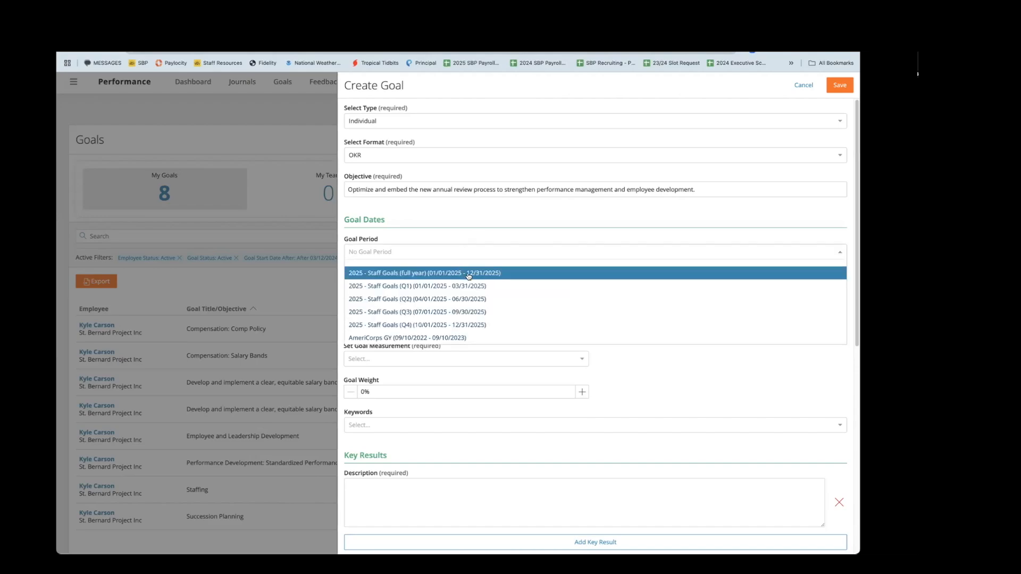
left_click(507, 275)
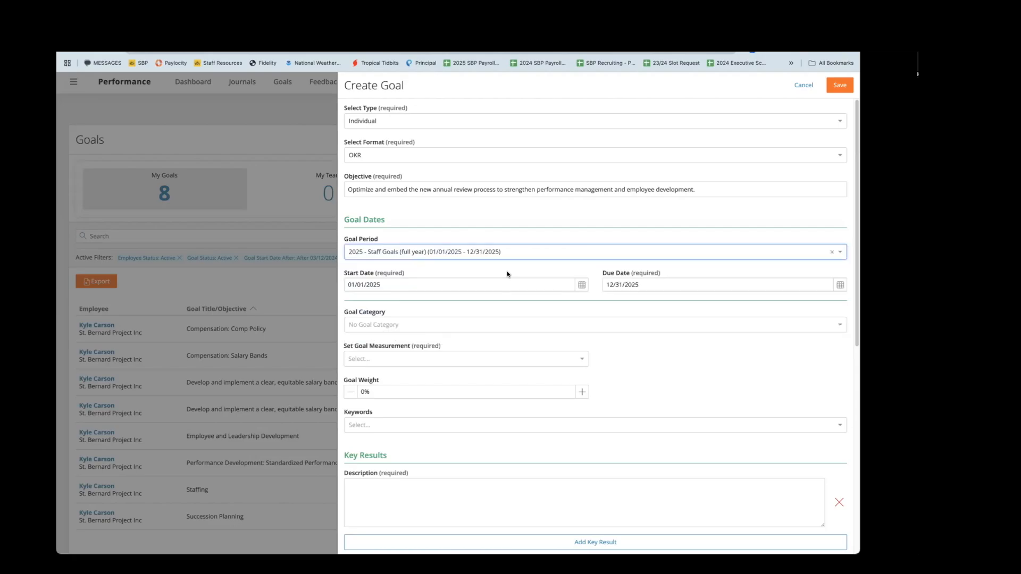
left_click(374, 284)
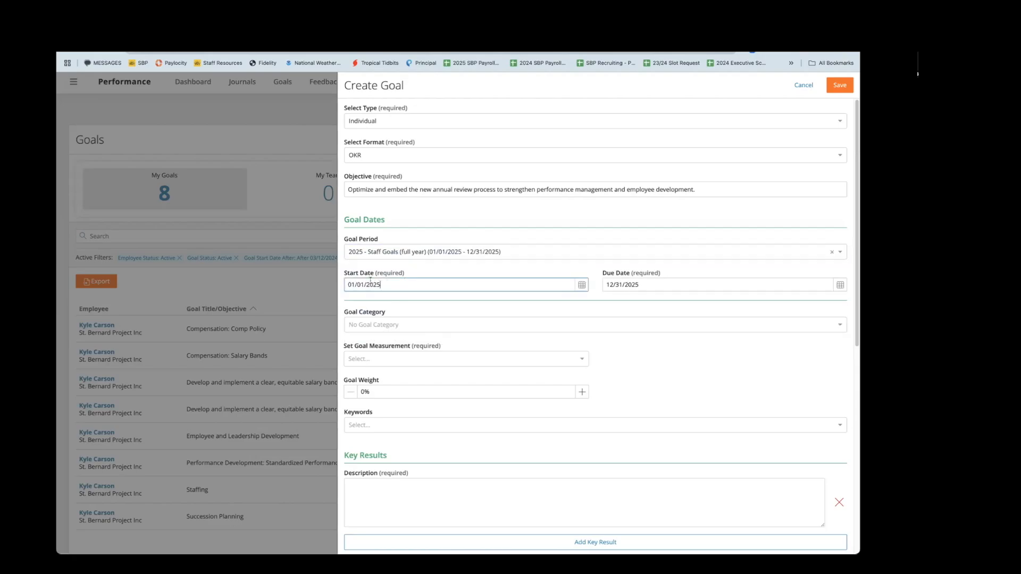
key("Tab")
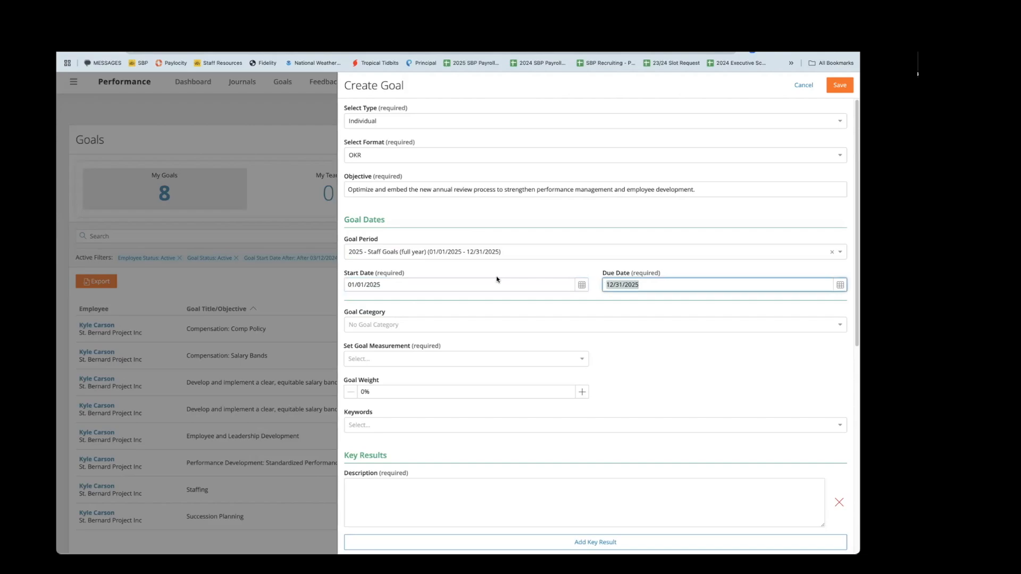
left_click(458, 257)
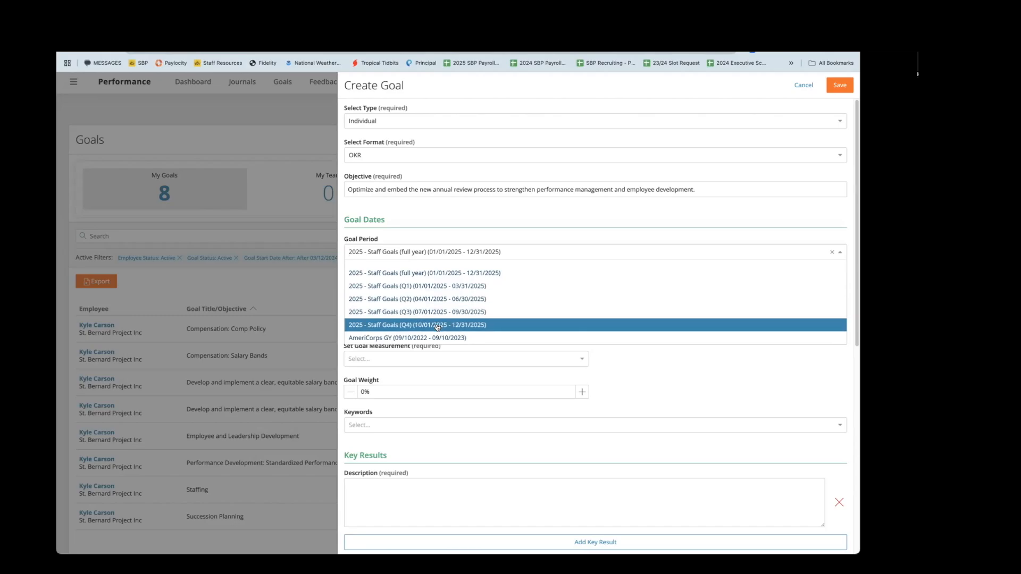
left_click(431, 272)
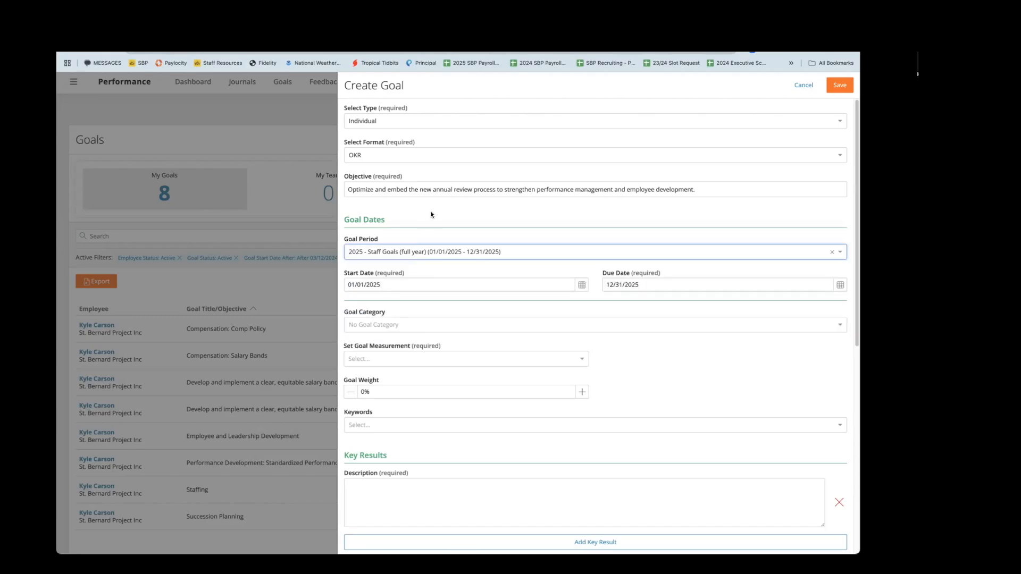
Step: Look through the goal categories and assign the HR/People category to the goal
left_click(447, 325)
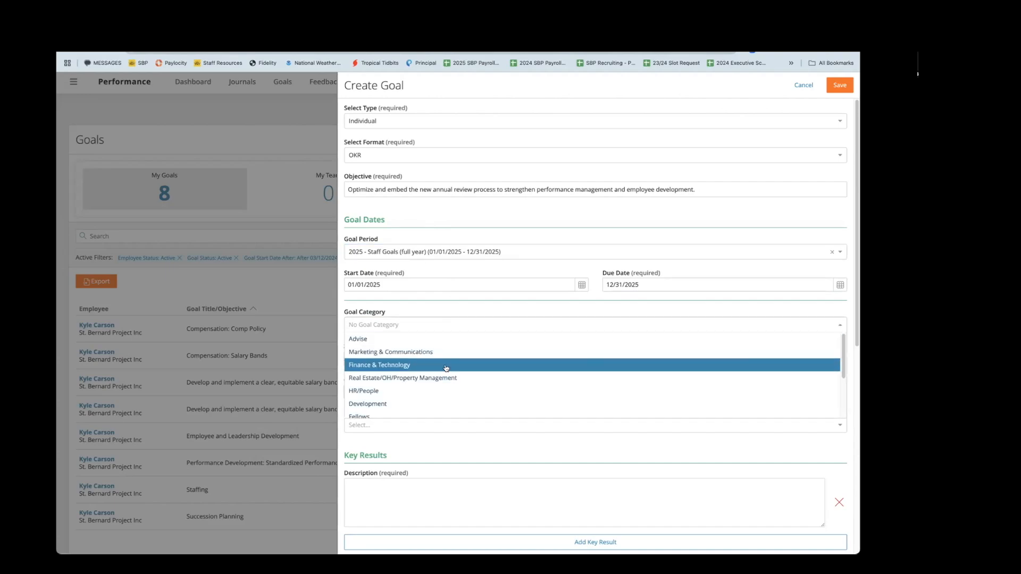
scroll(444, 388, "down", 3)
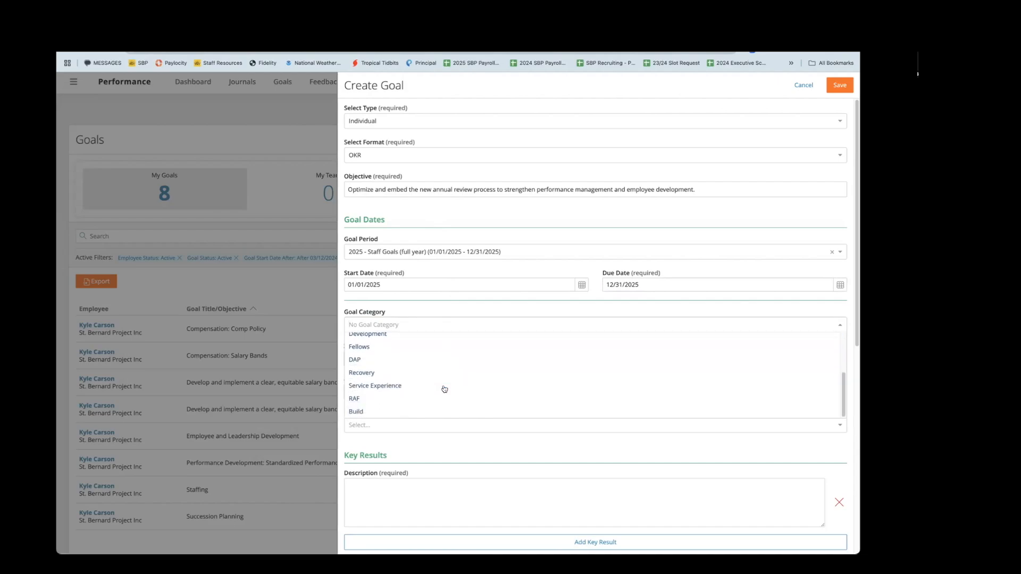
scroll(444, 389, "up", 2)
scroll(444, 389, "up", 3)
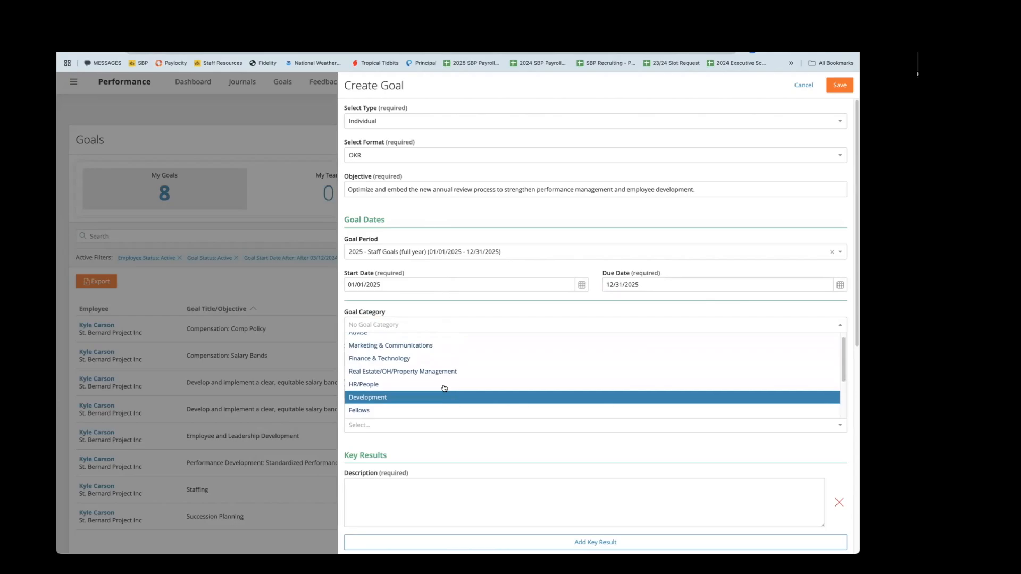
left_click(450, 308)
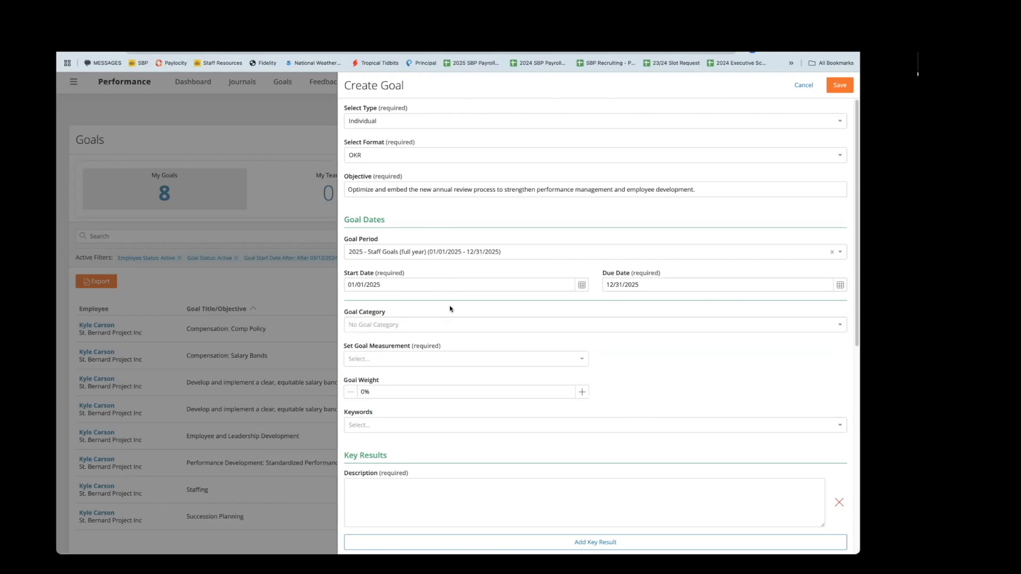
left_click(441, 325)
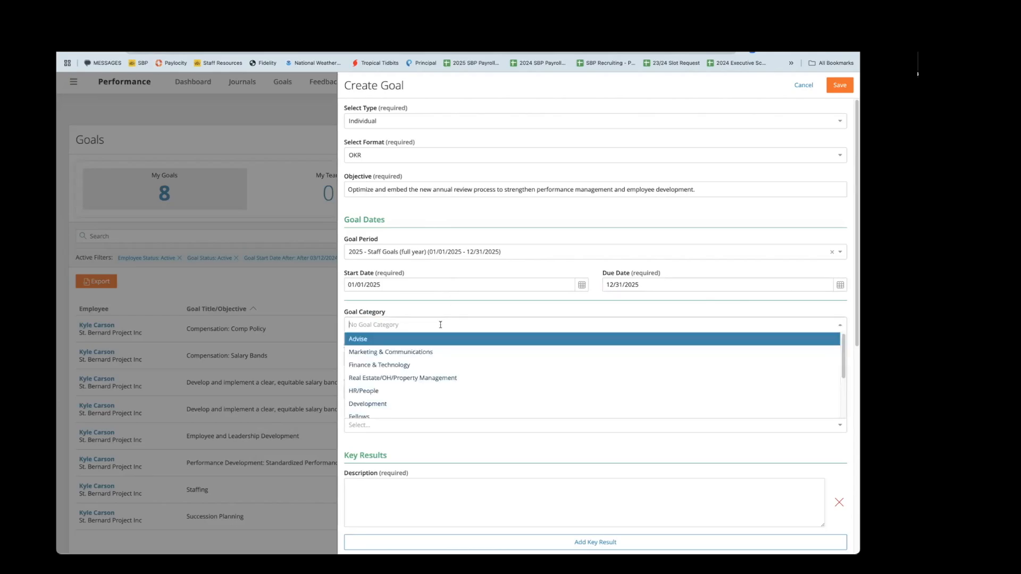
left_click(421, 392)
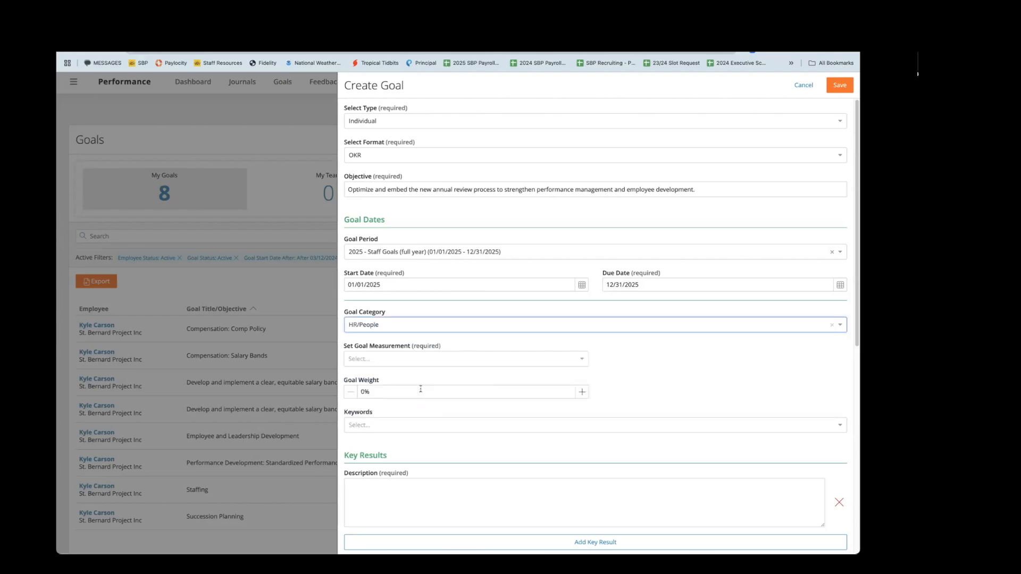
Step: Try the Dollar goal measurement and go to the dollar target field of the key result
left_click(433, 362)
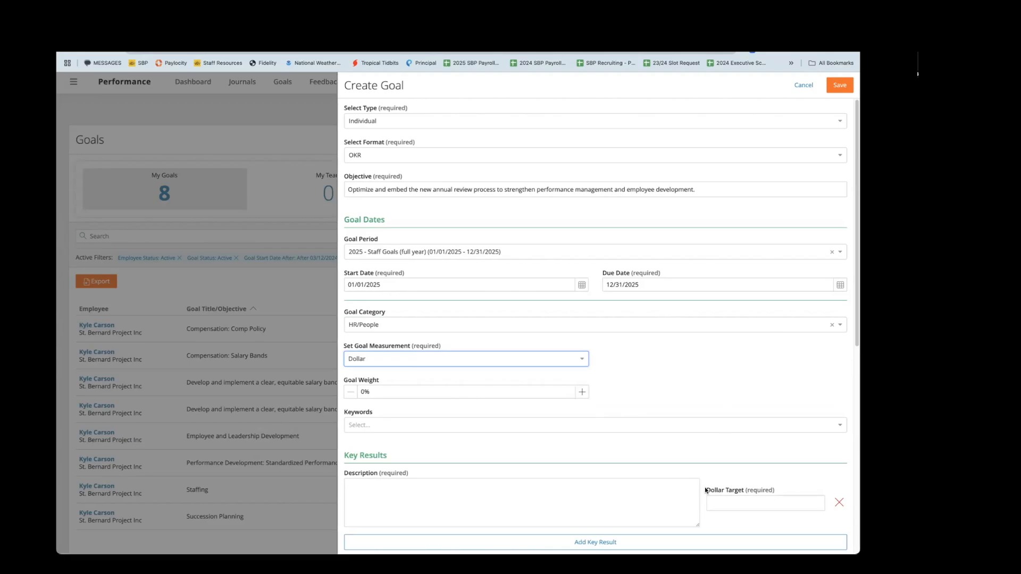
left_click_drag(705, 491, 770, 493)
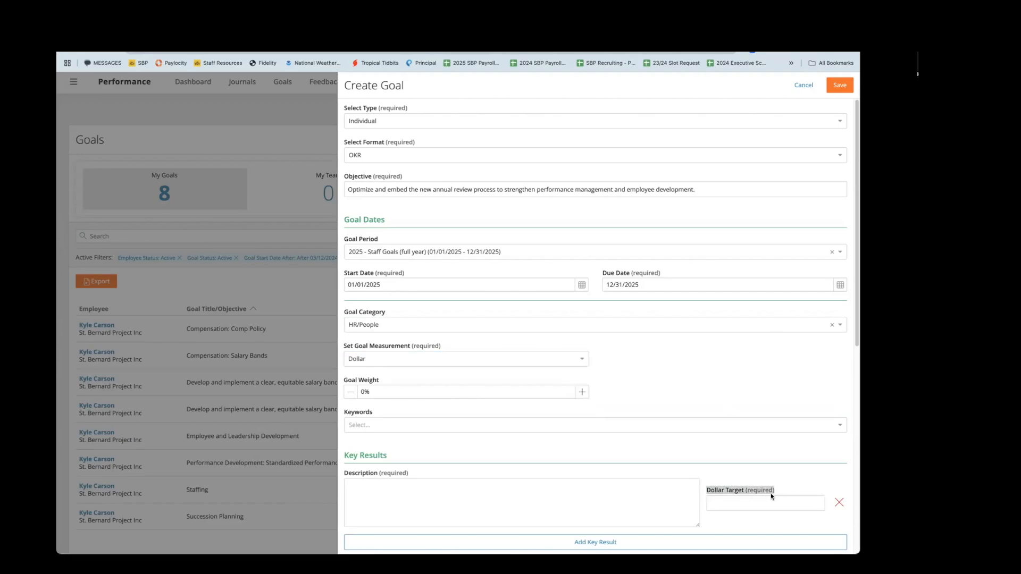
left_click(742, 464)
left_click(718, 504)
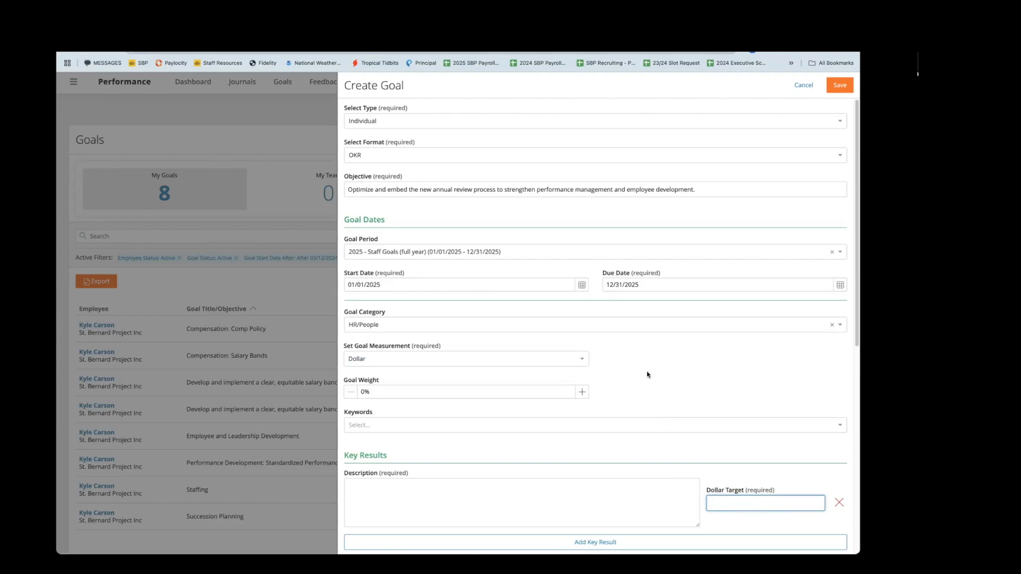
Step: Try the Number goal measurement and set the measurement to Complete/Incomplete
left_click(573, 360)
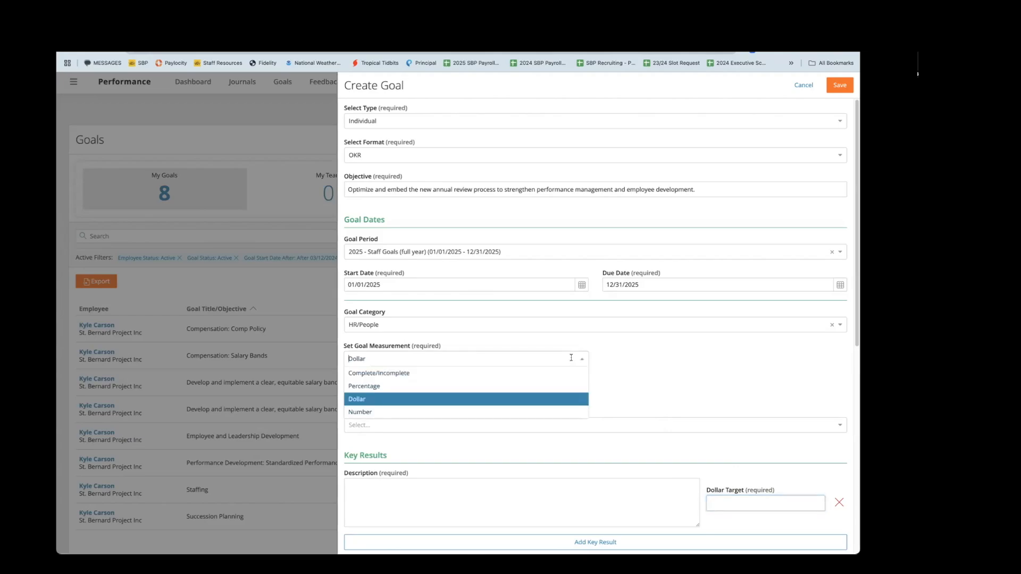
left_click(506, 412)
left_click(536, 358)
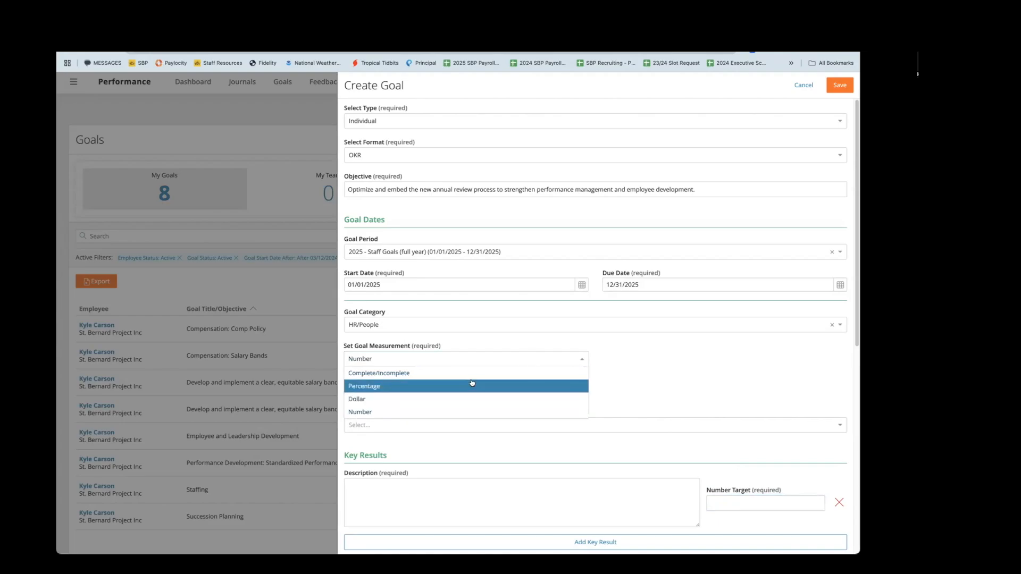
left_click(474, 375)
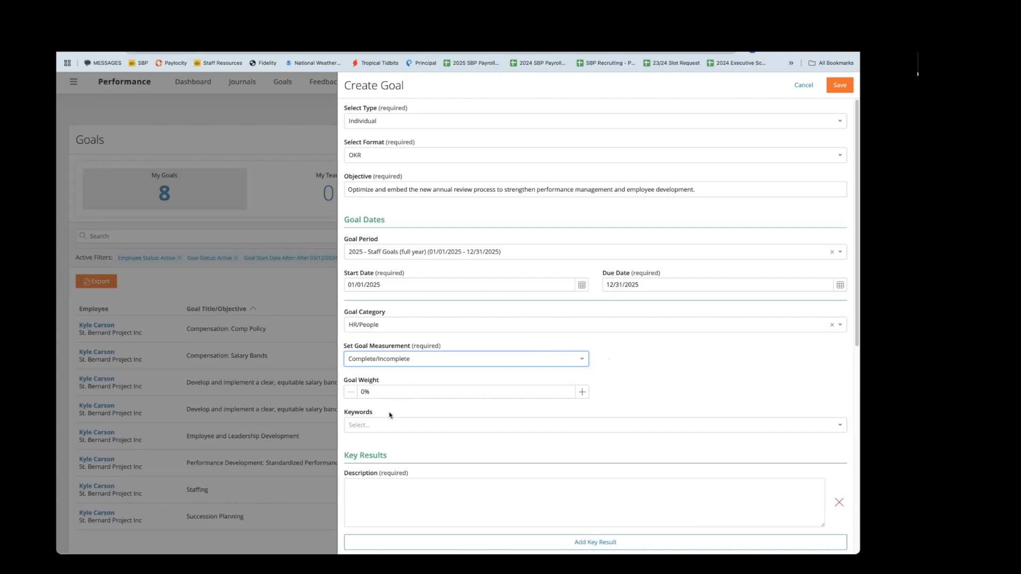
scroll(672, 380, "down", 3)
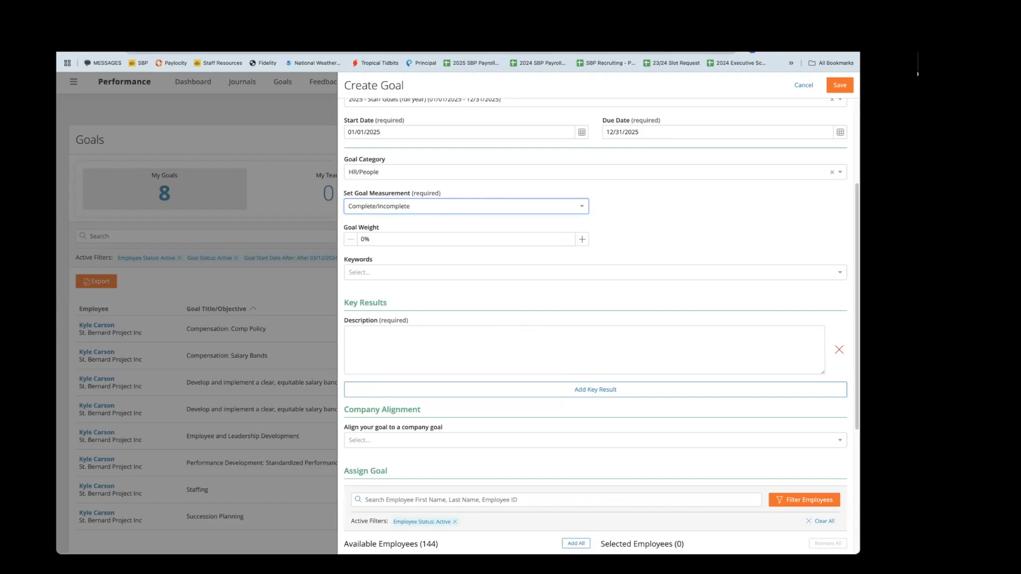
Step: Describe the first key result as "Q1: Implement common annual review timing including competency introduction"
key("super+Tab")
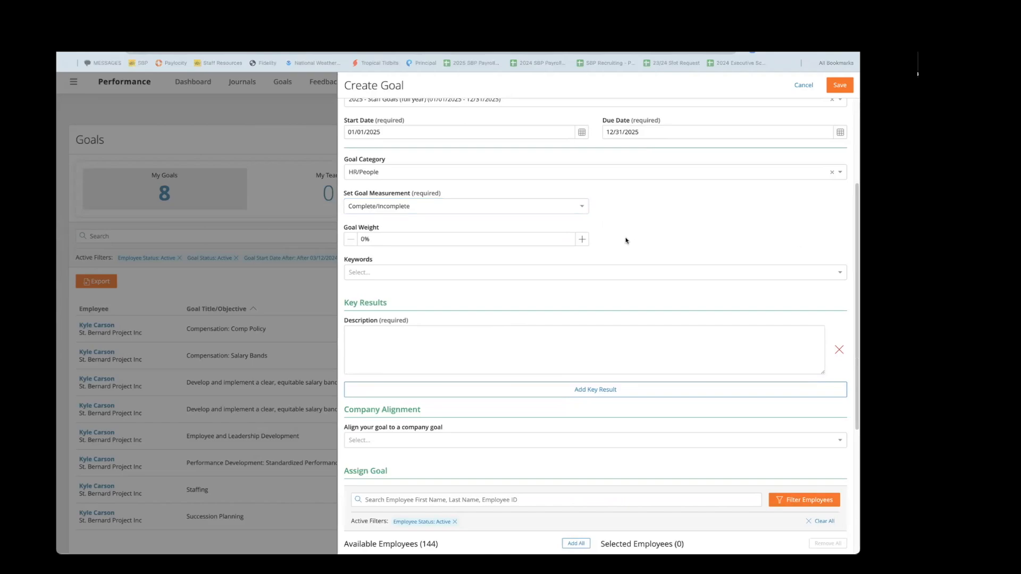
scroll(614, 276, "up", 3)
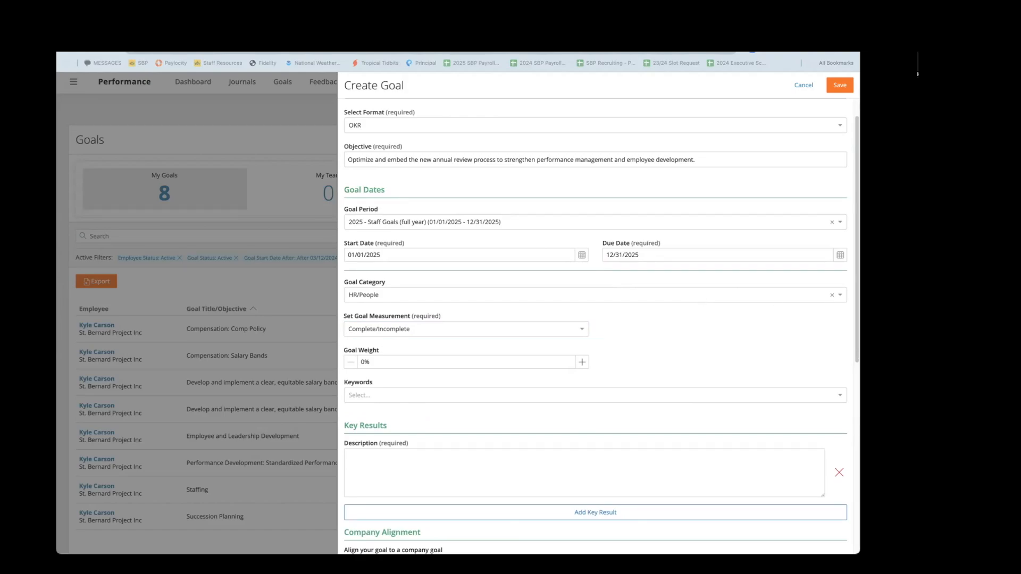
scroll(623, 349, "down", 3)
scroll(645, 329, "down", 1)
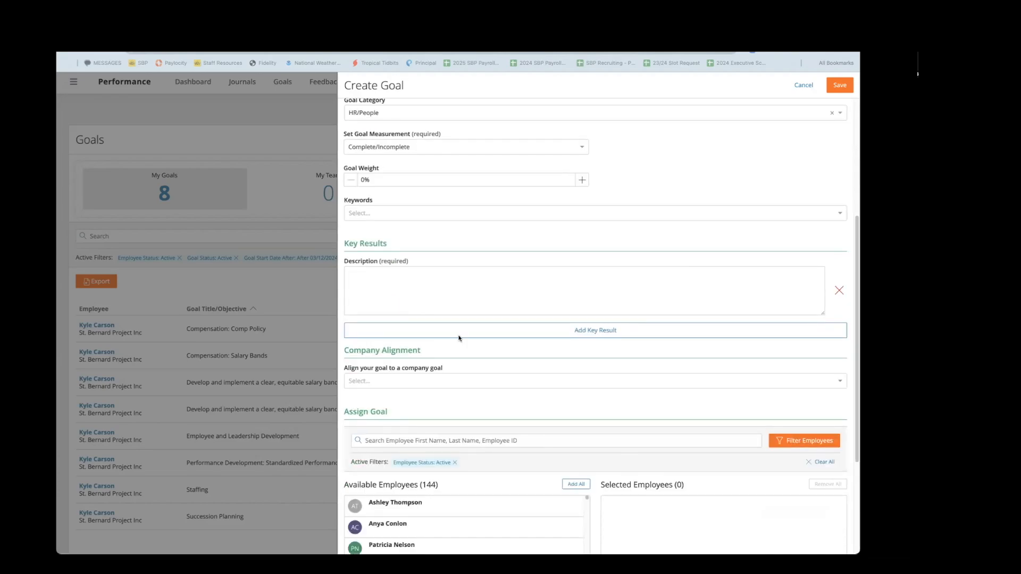
left_click(421, 285)
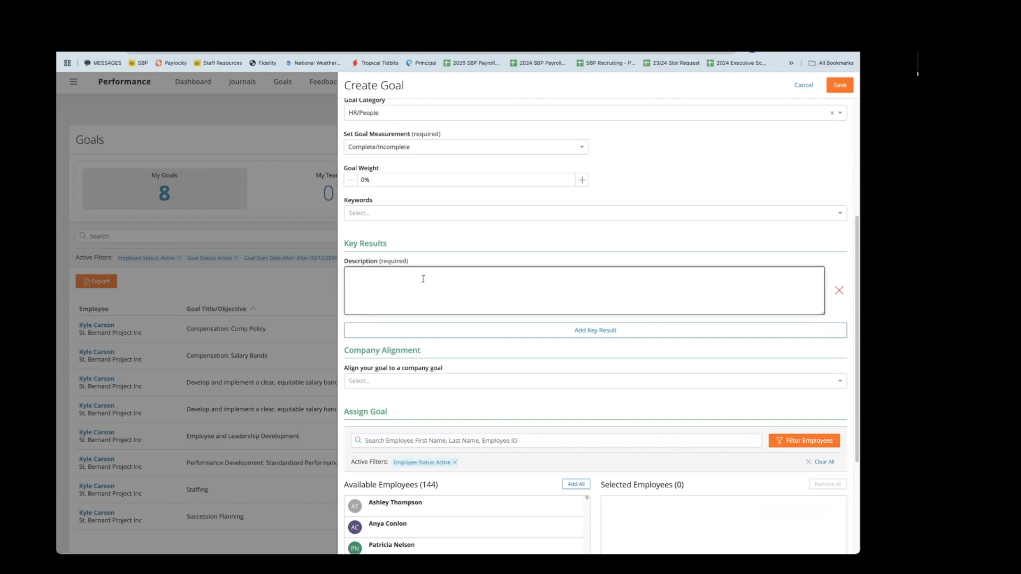
type("Q1: Implement common annual review timing including competency introduction")
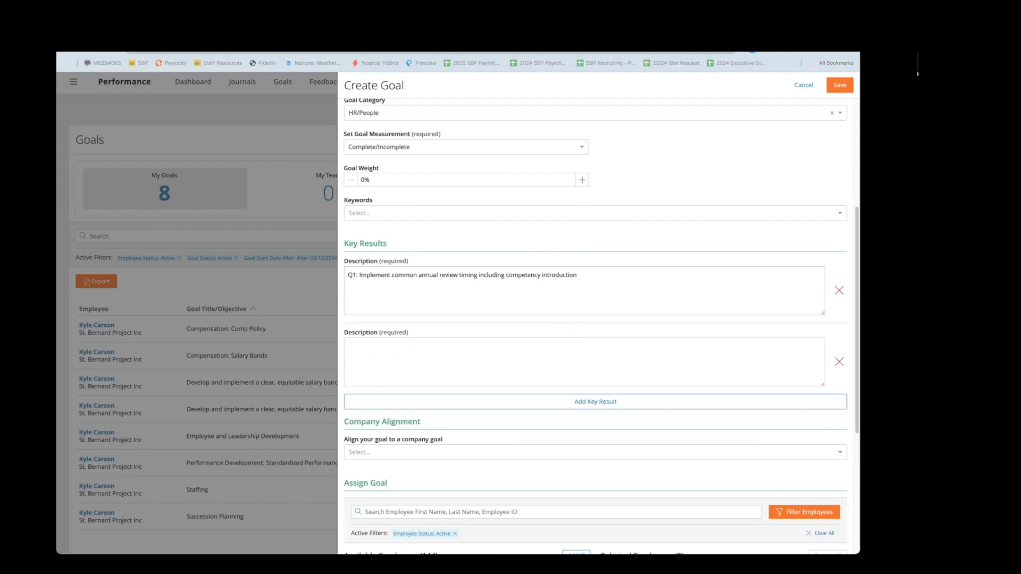
Step: Add the key result "Q2: Utilize data from the updated review process to identify and document at least 80% of potential successors for key roles."
left_click(425, 351)
type("Q2: Utilize data from the updated review process to identify and document at least 80% of potential successors for key roles.")
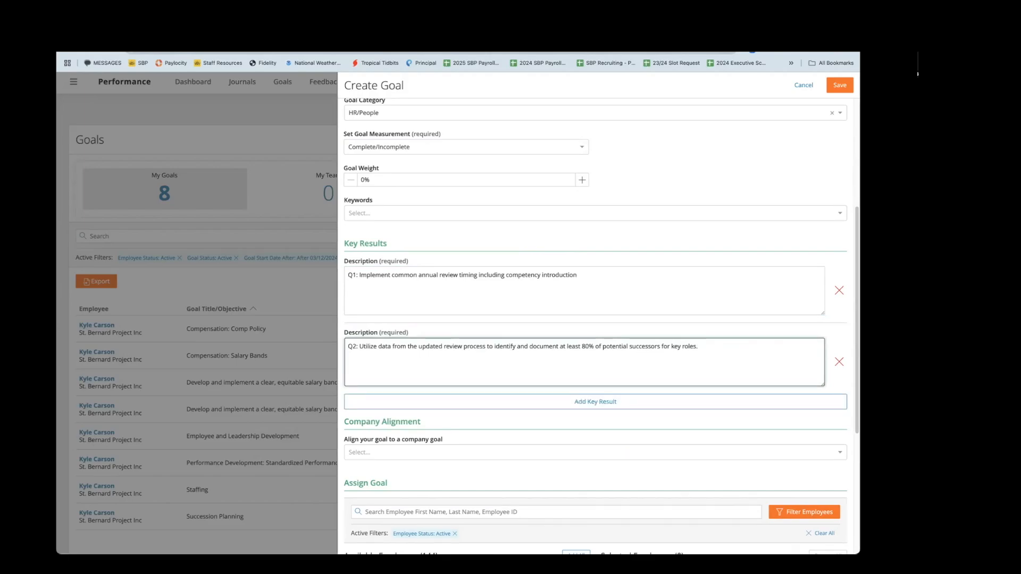
Step: Add the key result "Q3: Conduct a mid-year feedback survey to assess employee satisfaction with the new review process, aiming for 80% positive feedback."
key("super+Tab")
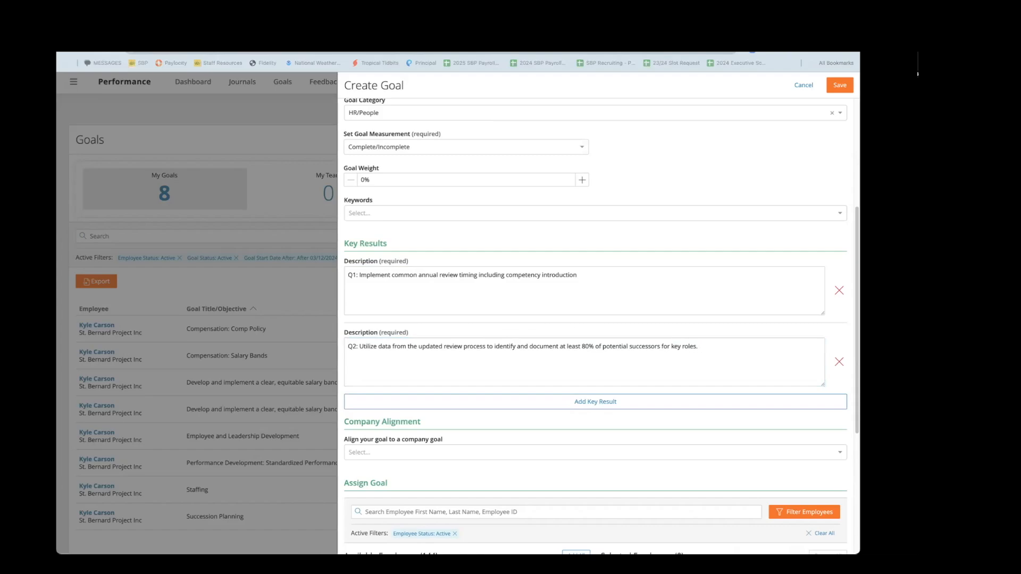
left_click(524, 407)
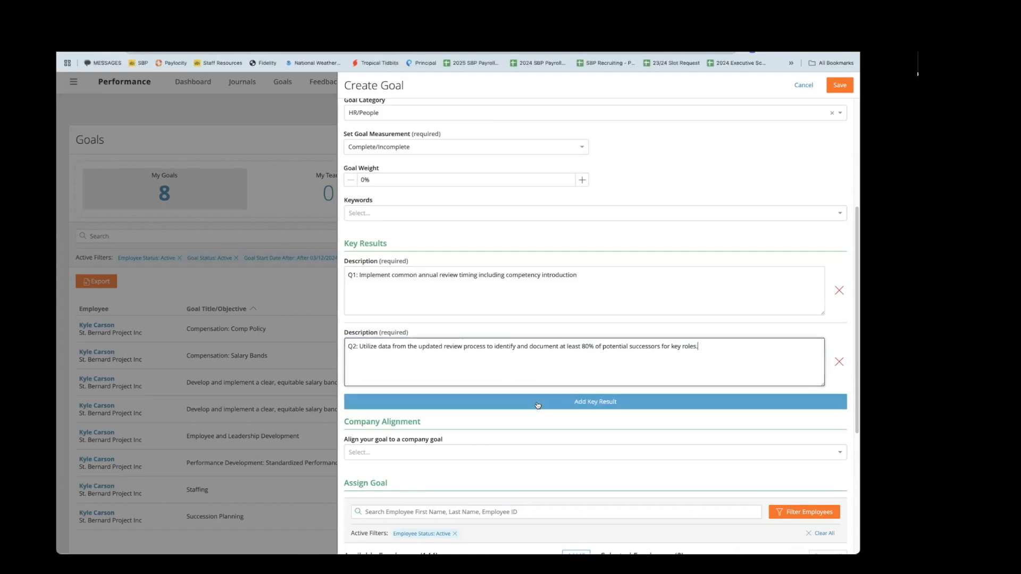
left_click(524, 408)
left_click(620, 428)
type("Q3: Conduct a mid-year feedback survey to assess employee satisfaction with the new review process, aiming for 80% positive feedback.")
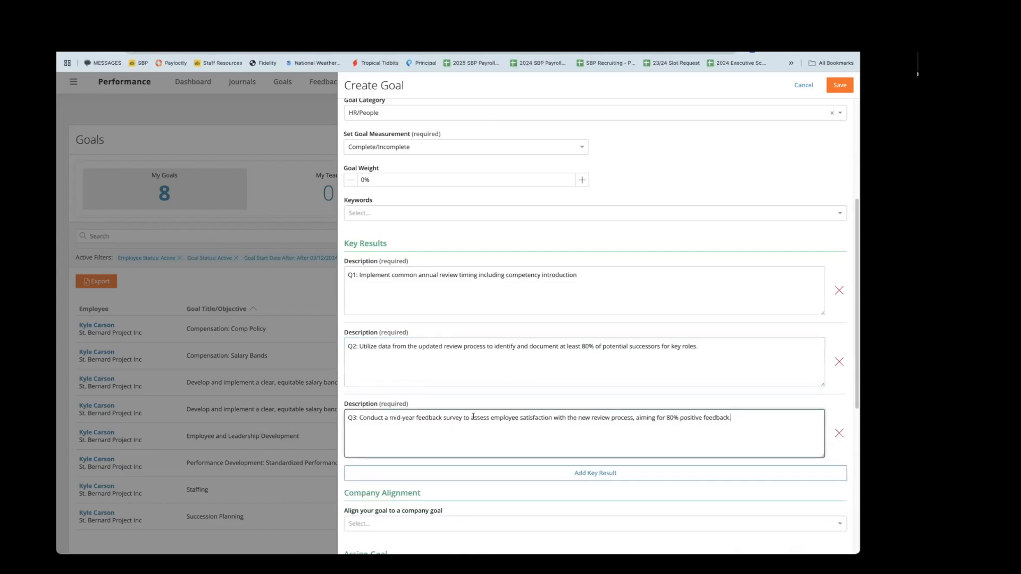
Step: Add a Q4 key result on supporting the annual review so at least 95% of reviews, including comprehensive competency evaluations, are completed by the end of January
left_click(620, 472)
key("super+Tab")
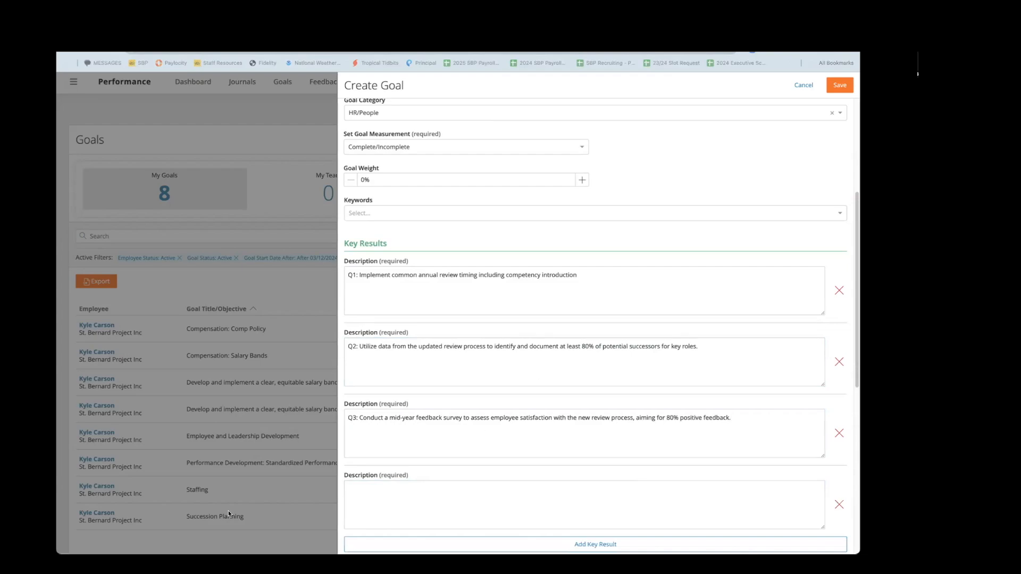
left_click(360, 505)
left_click(363, 493)
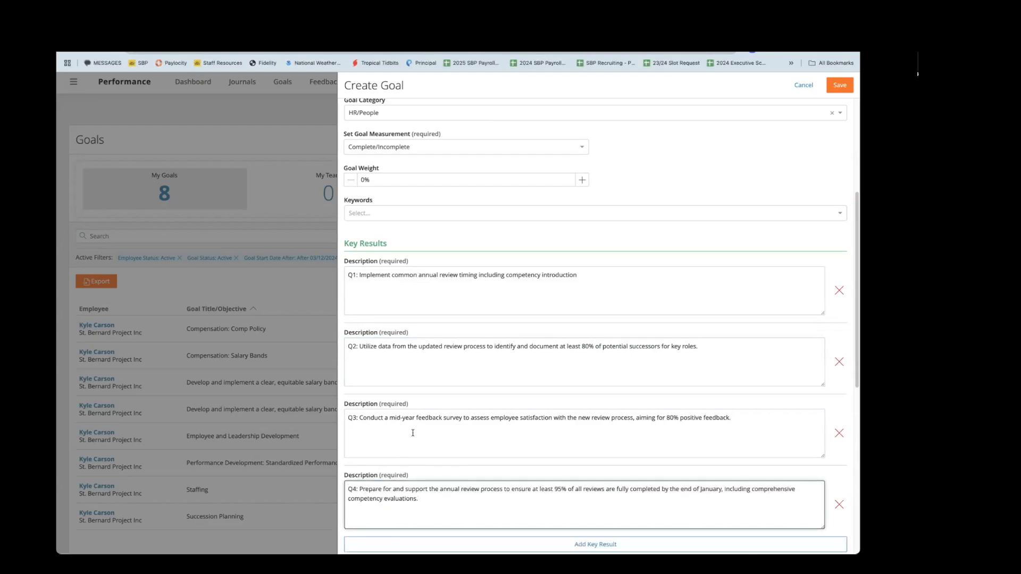
Step: Recheck the objective and align the goal to the company goal "HR - Q1: Succession Planning, Salary Bands, Complete Annual Review Cycle"
scroll(412, 433, "up", 5)
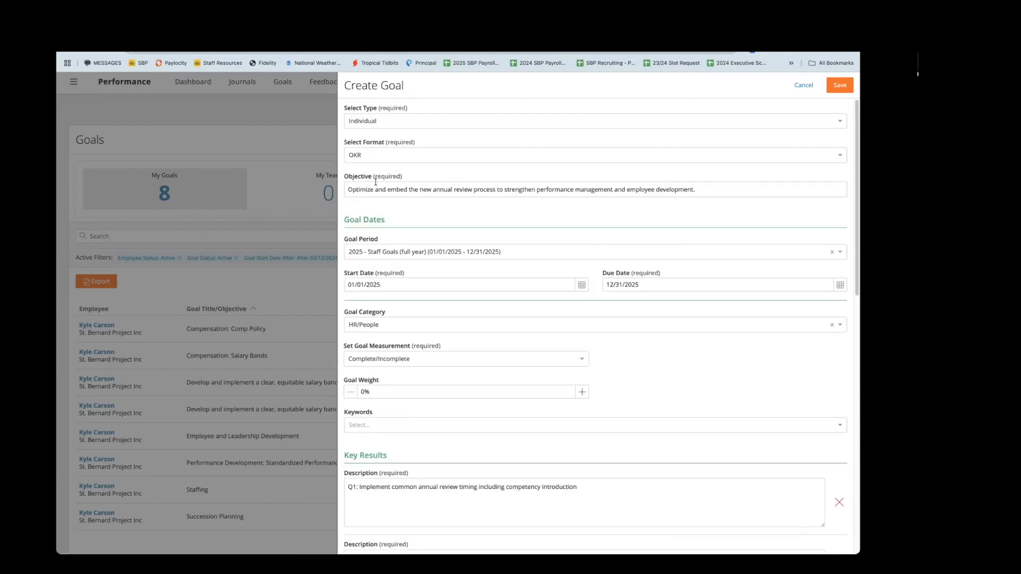
left_click_drag(349, 188, 733, 187)
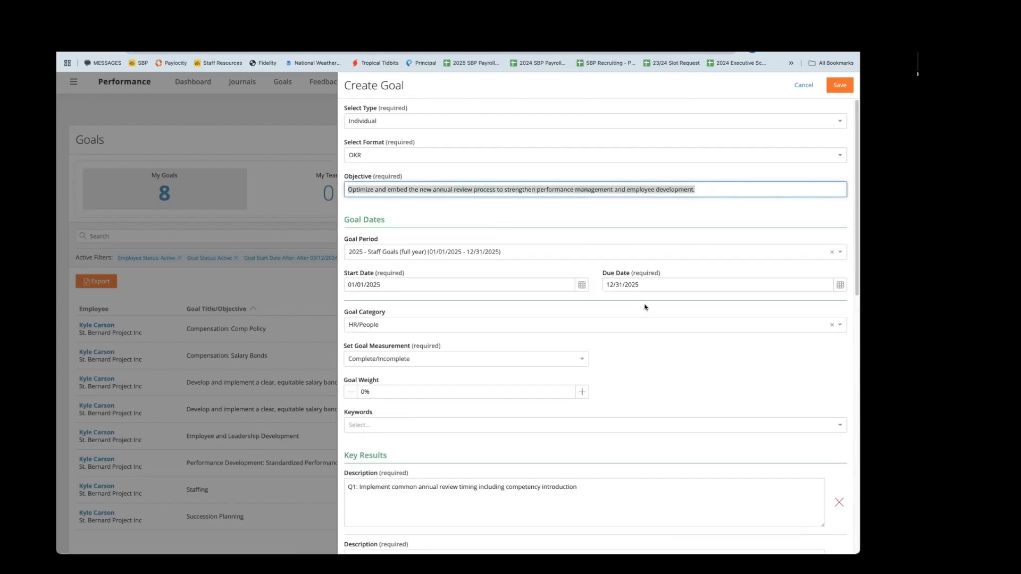
scroll(547, 428, "down", 15)
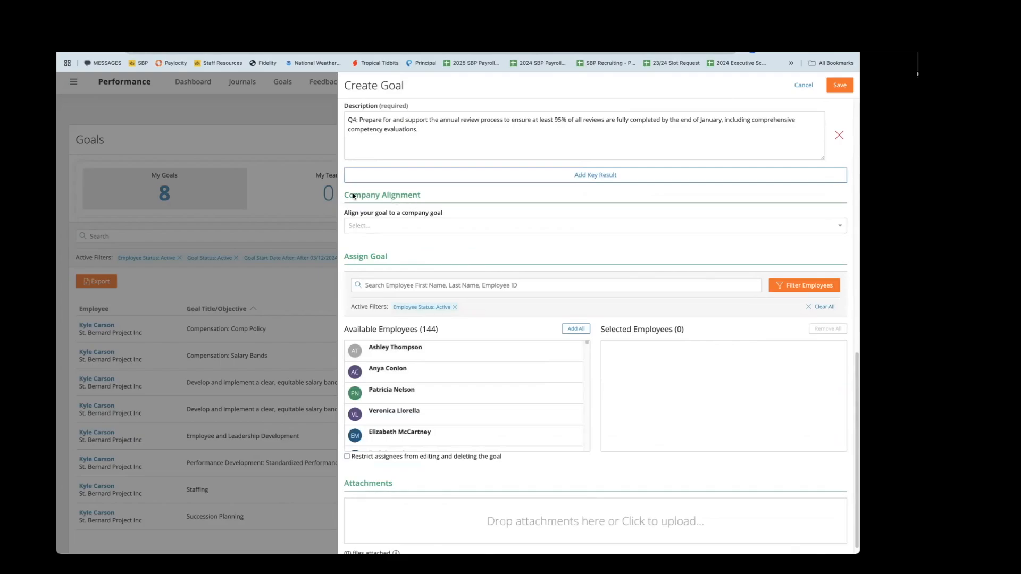
left_click_drag(345, 198, 423, 201)
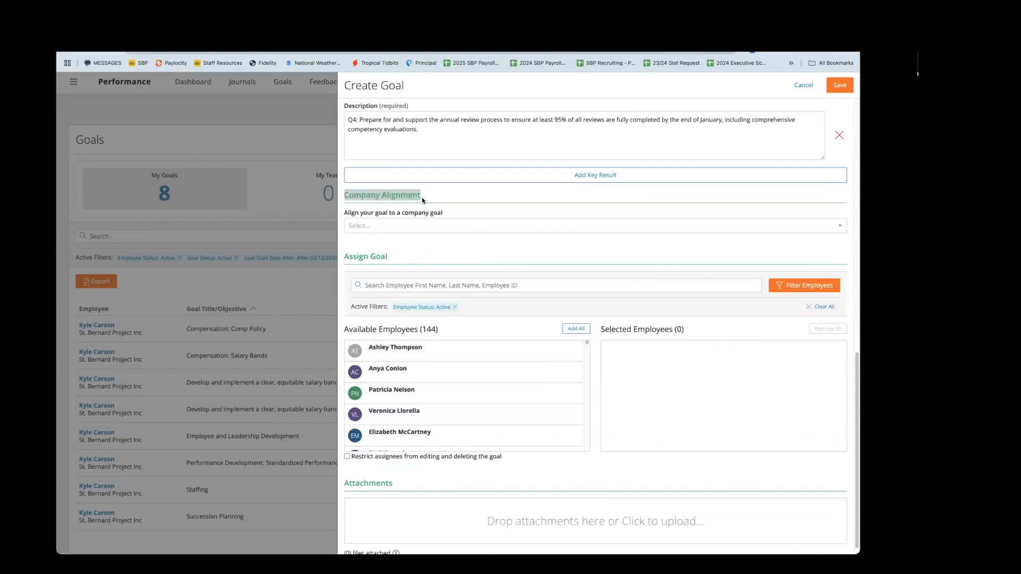
left_click(429, 228)
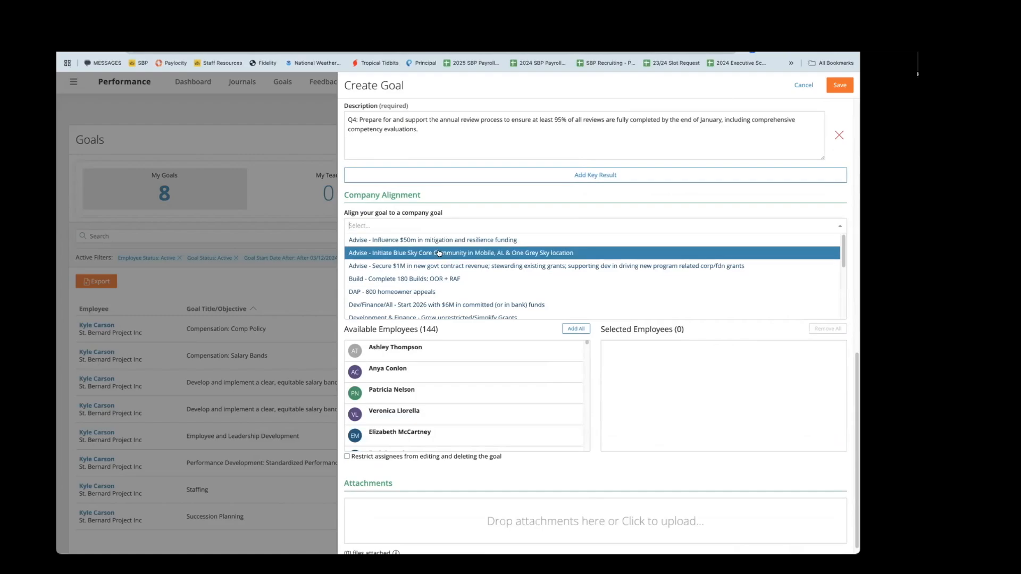
scroll(446, 267, "down", 2)
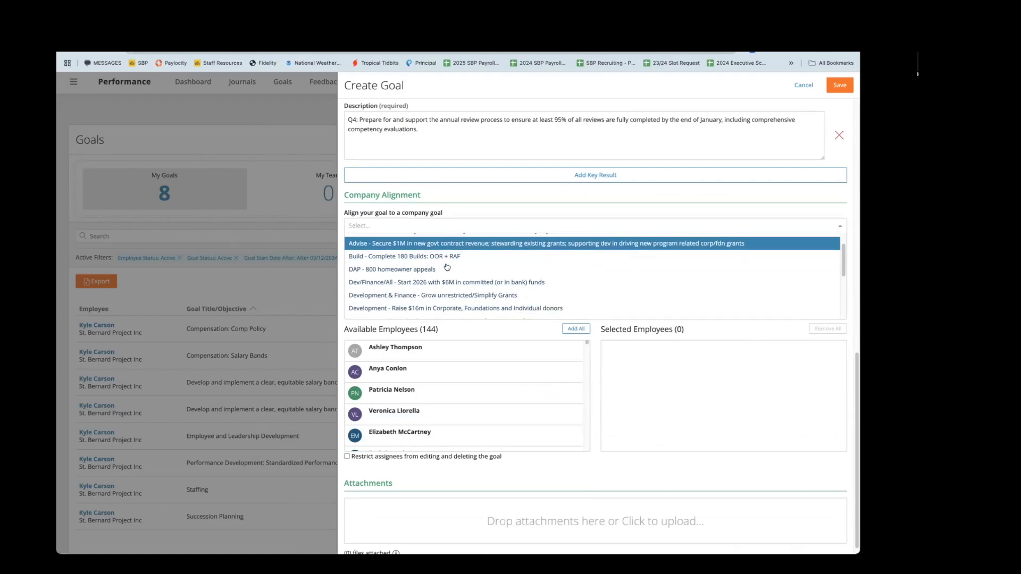
scroll(447, 267, "down", 4)
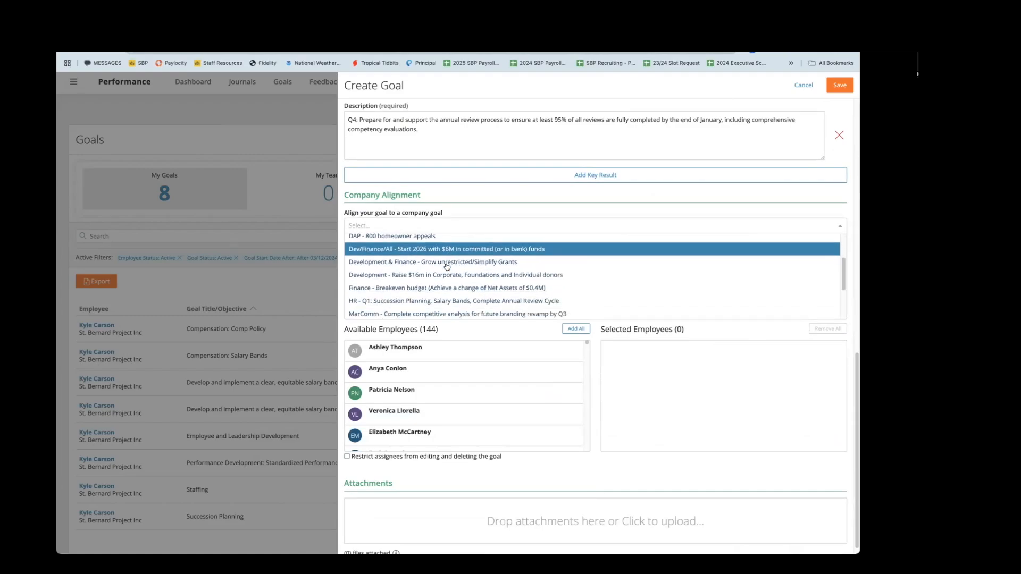
scroll(446, 266, "down", 2)
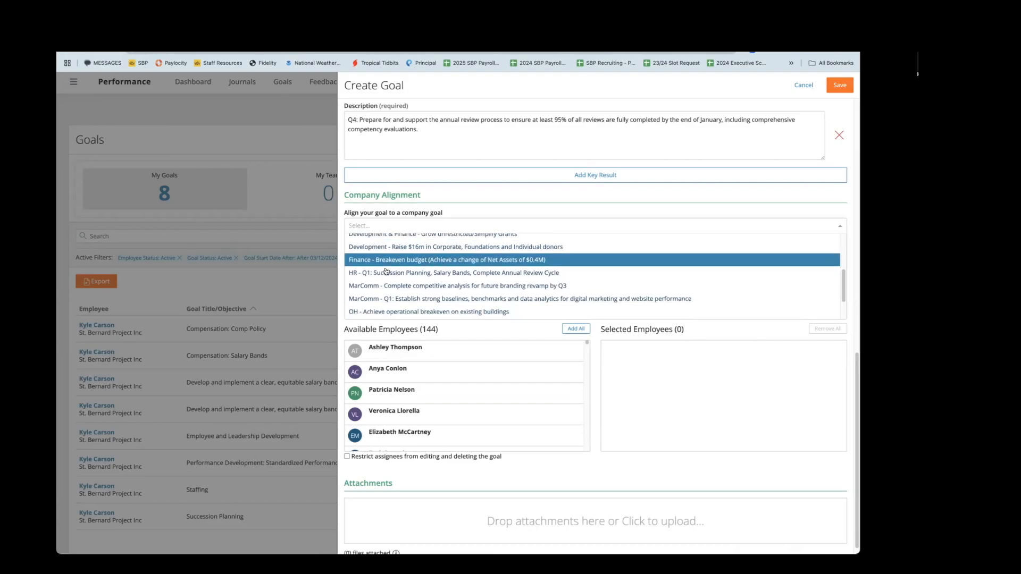
left_click(420, 275)
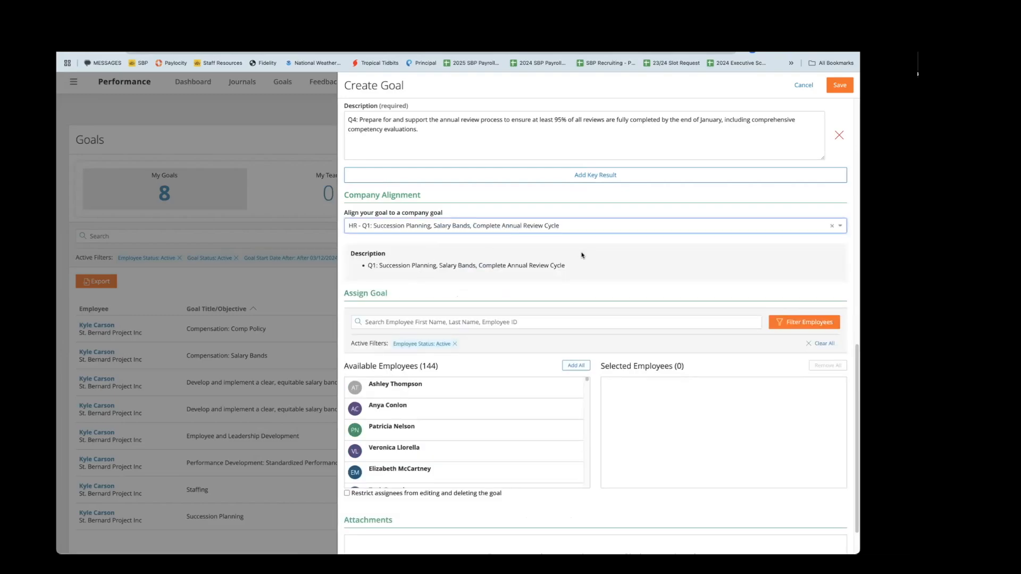
Step: Find the goal owner, the Chief People Officer, by first name and assign the goal to that employee
scroll(564, 257, "down", 2)
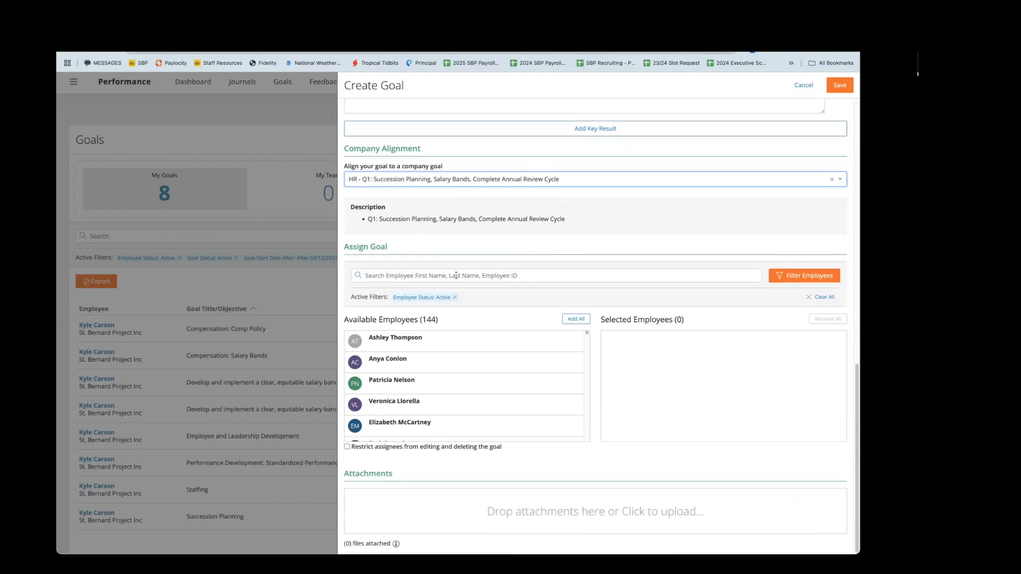
left_click(455, 276)
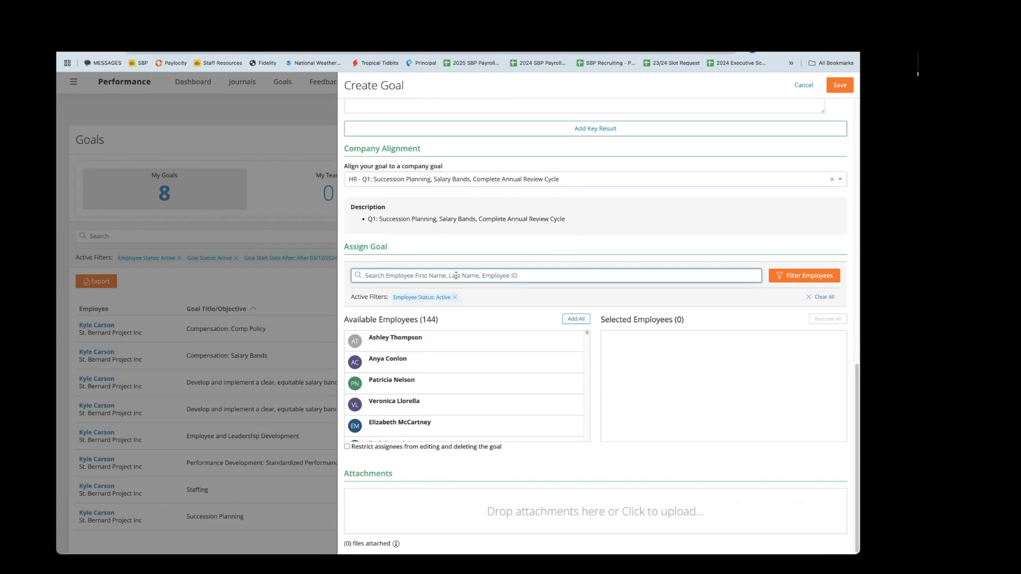
type("kyle")
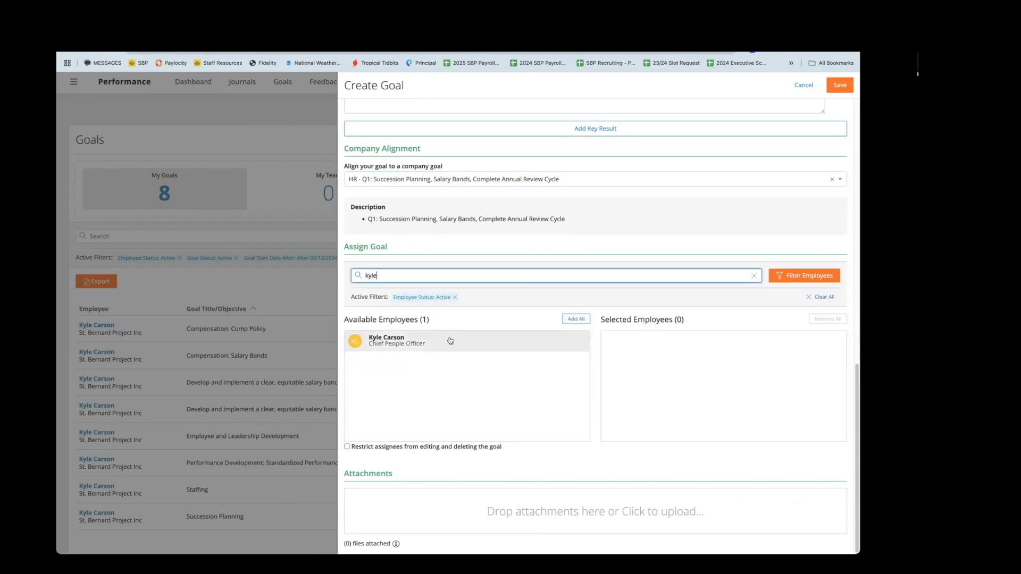
left_click(451, 341)
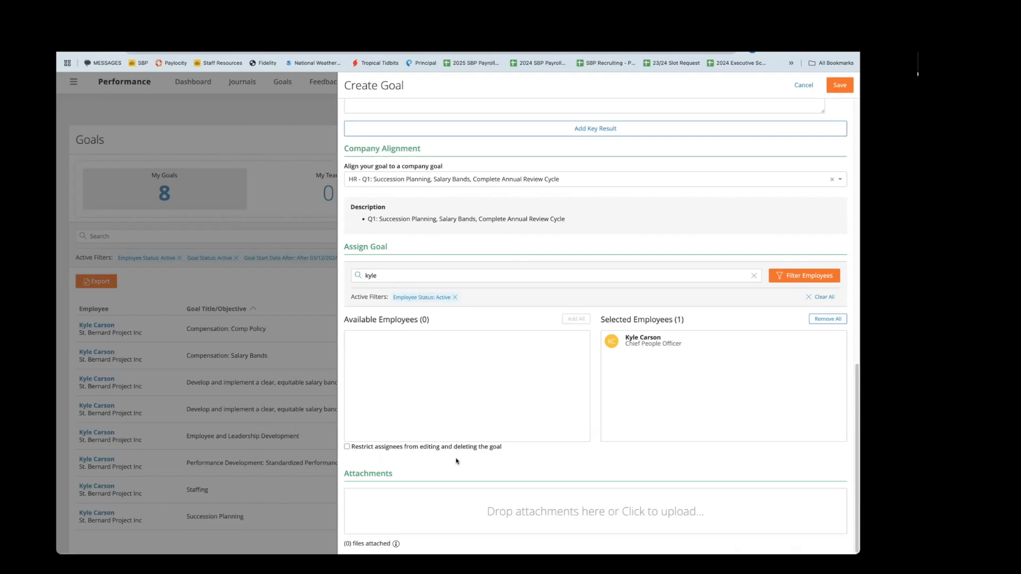
Step: Restrict assignees from editing and deleting the goal, and save the new goal
left_click(347, 447)
left_click(839, 85)
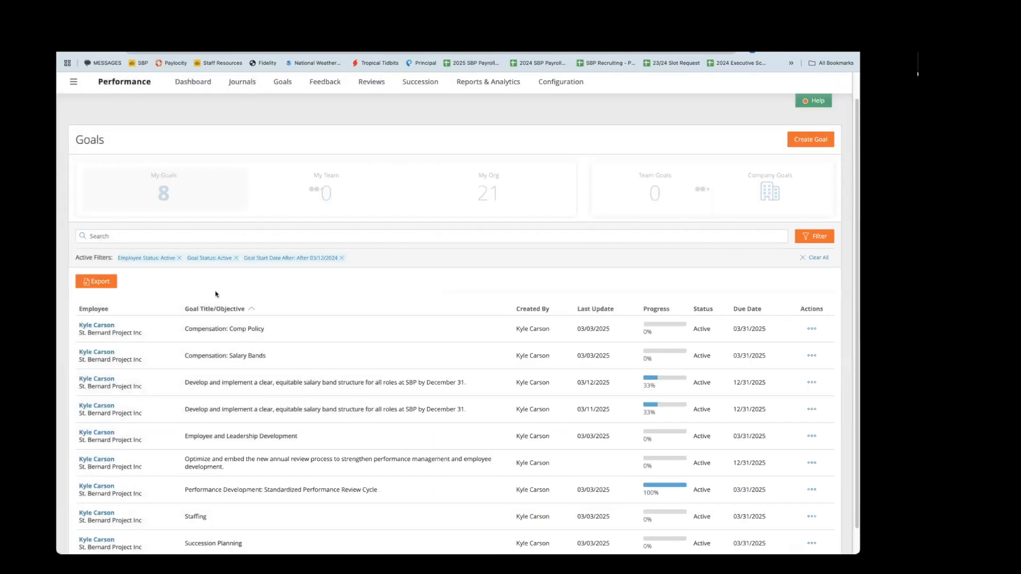
Step: Open the new annual review process goal from the goals list and examine its objective, goal period, category and key results
scroll(242, 360, "down", 1)
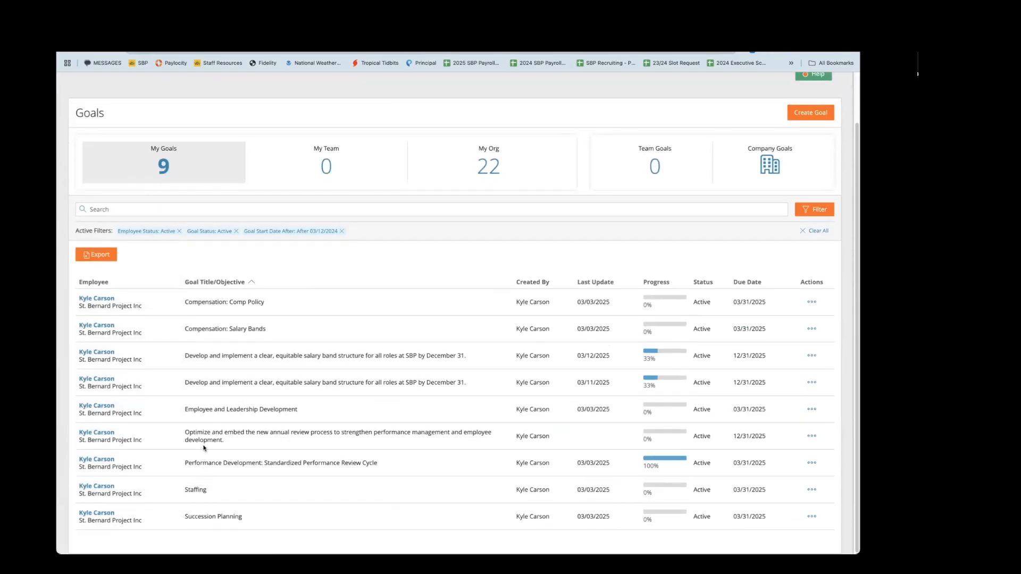
left_click(102, 433)
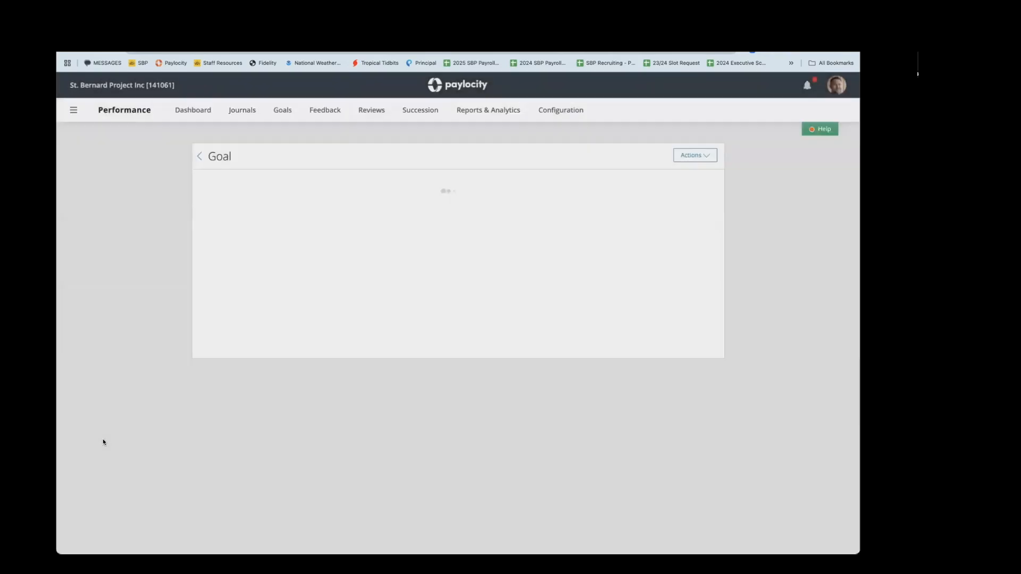
scroll(138, 215, "down", 2)
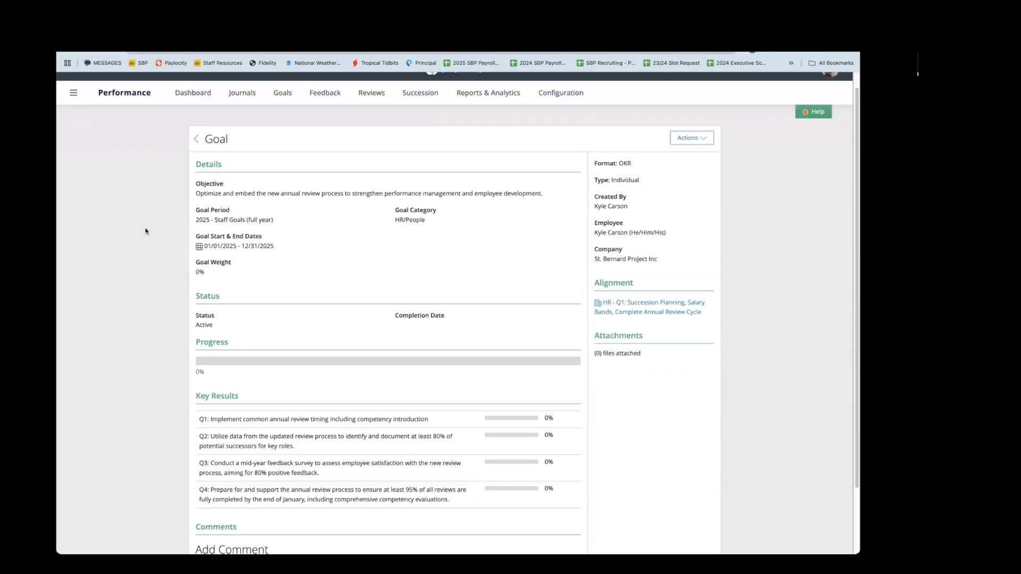
scroll(146, 231, "down", 1)
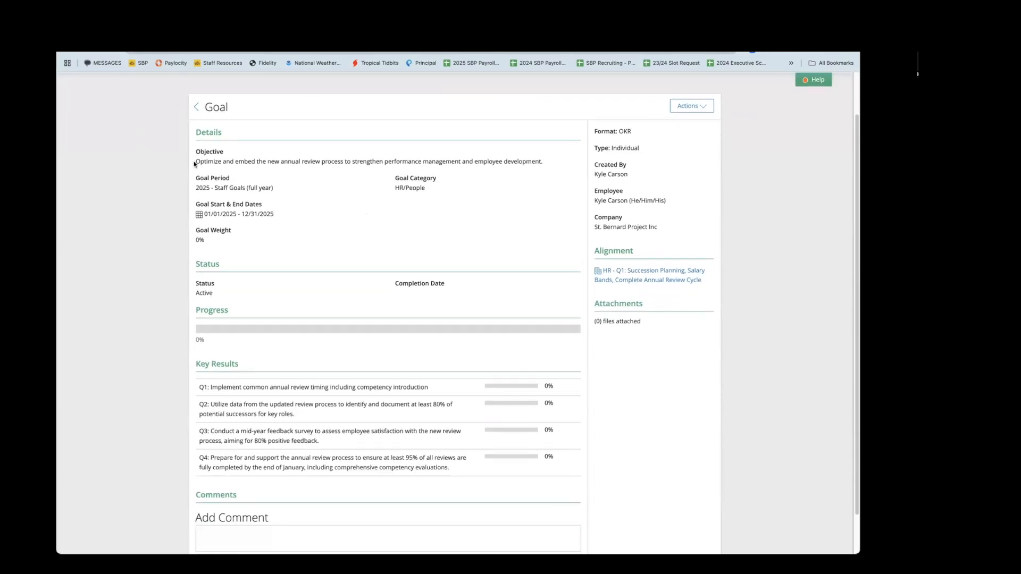
left_click_drag(196, 151, 303, 168)
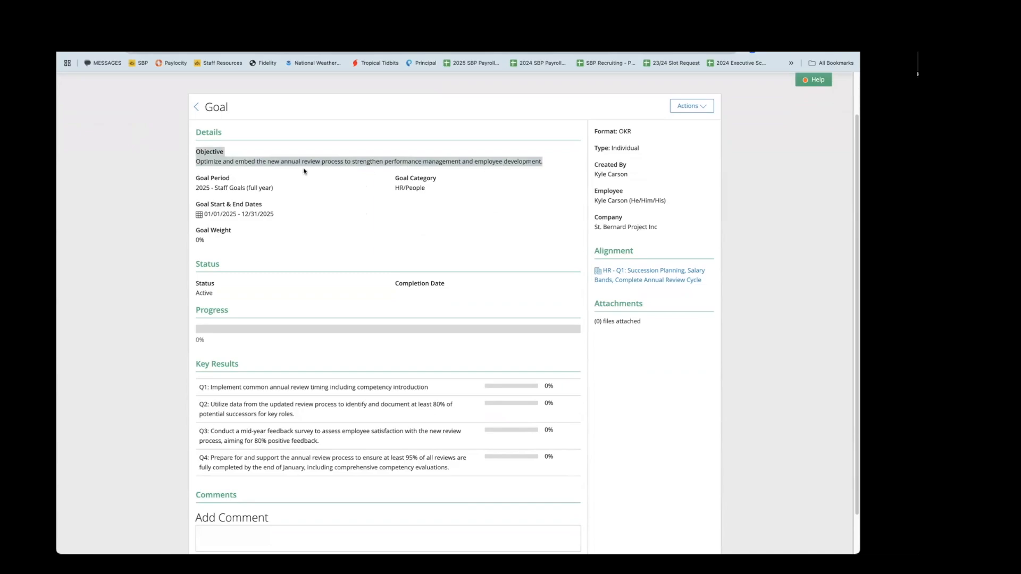
double_click(201, 178)
triple_click(233, 183)
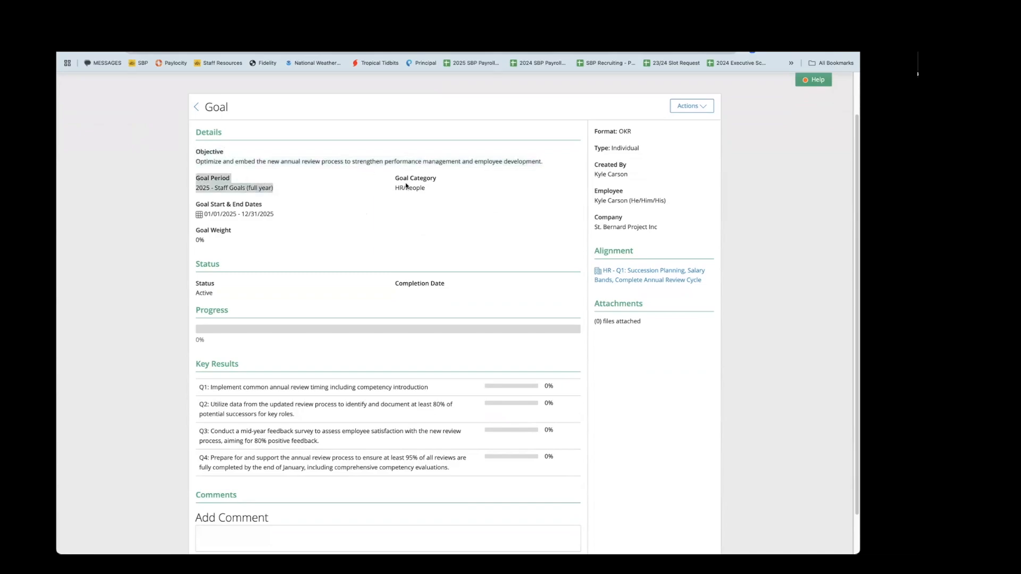
left_click_drag(396, 180, 415, 180)
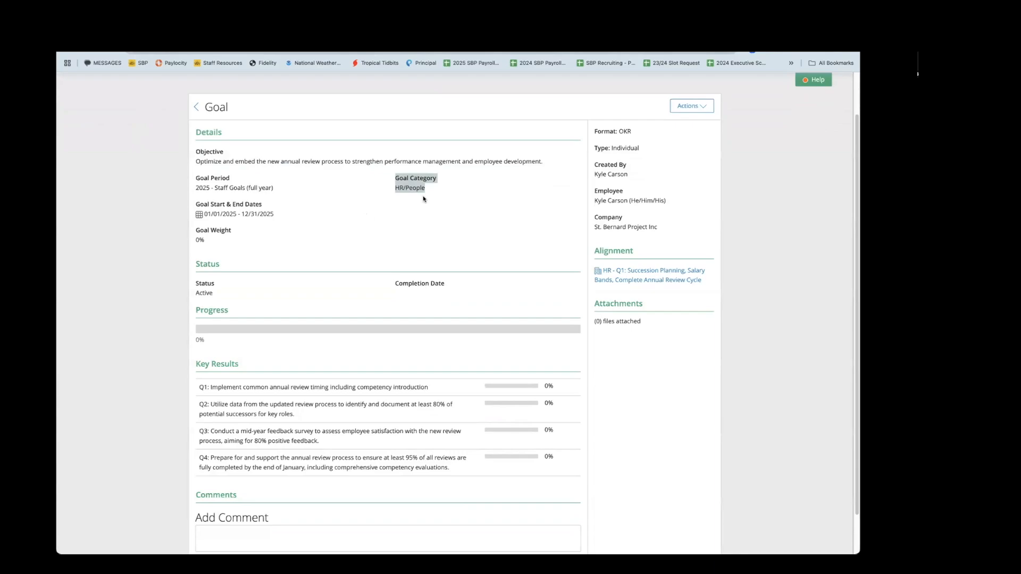
scroll(221, 360, "down", 1)
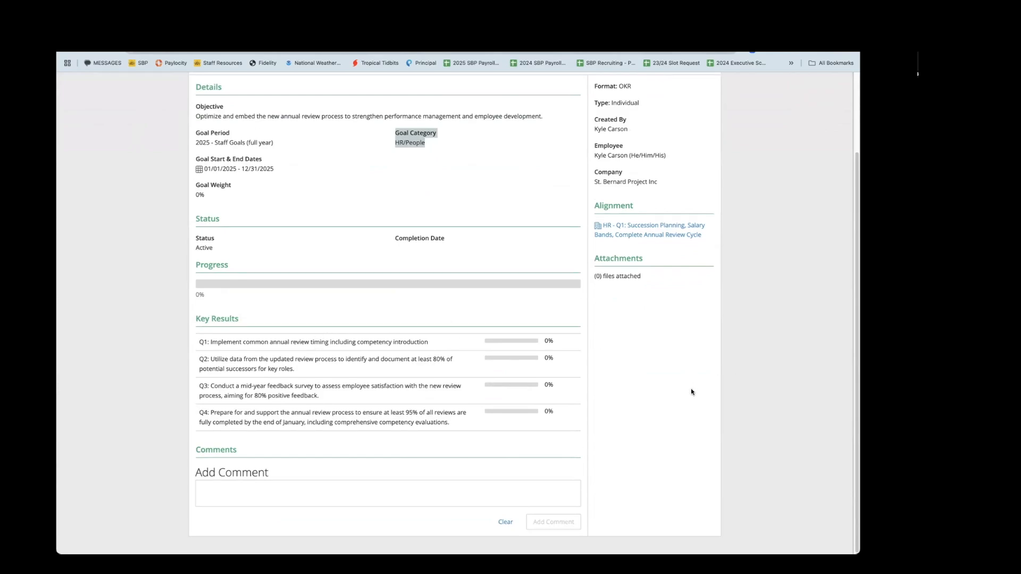
Step: Edit the goal to mark the Q1 key result on common annual review timing as complete, and save the goal
scroll(691, 392, "up", 1)
scroll(659, 157, "up", 2)
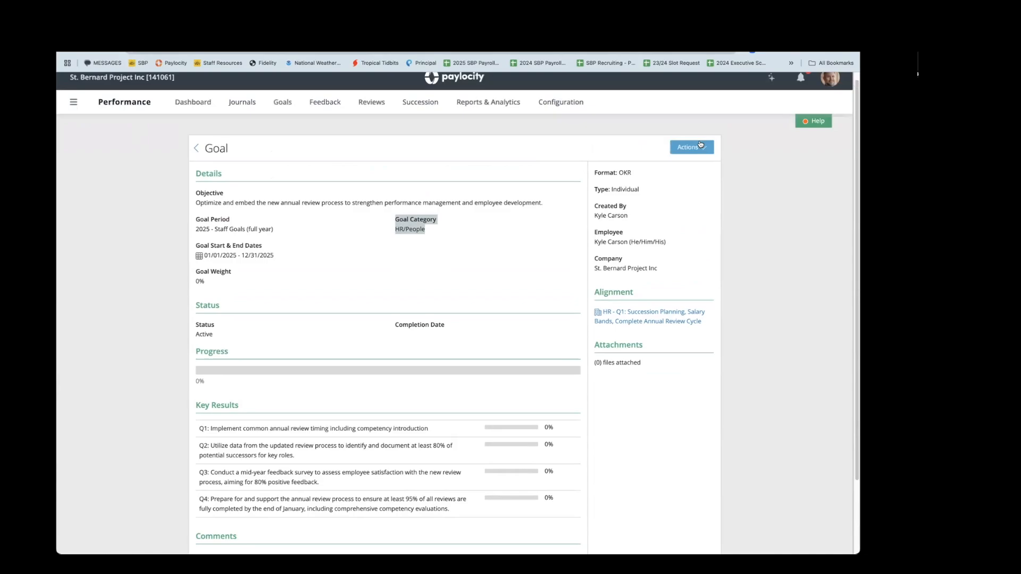
left_click(698, 148)
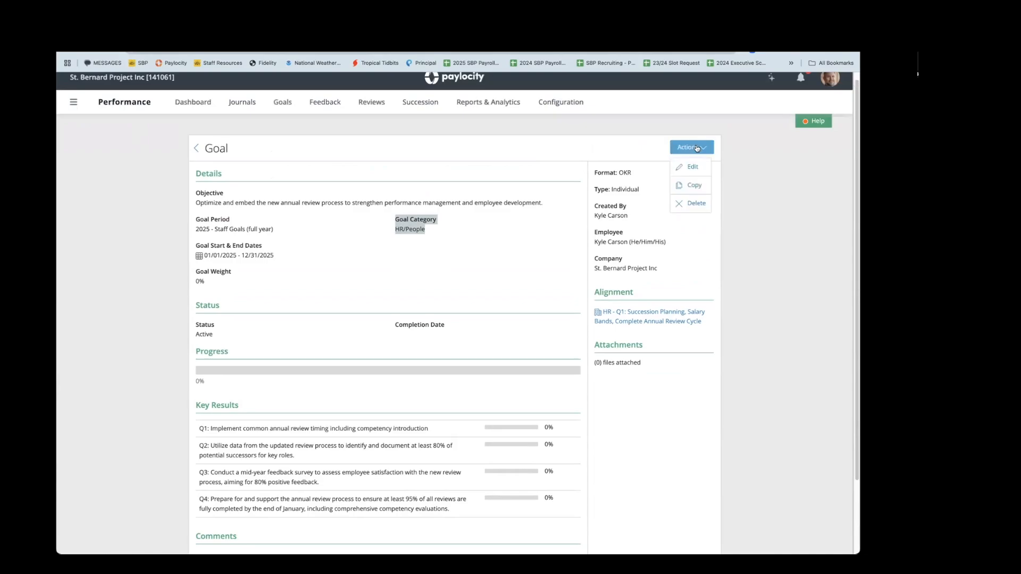
left_click(690, 168)
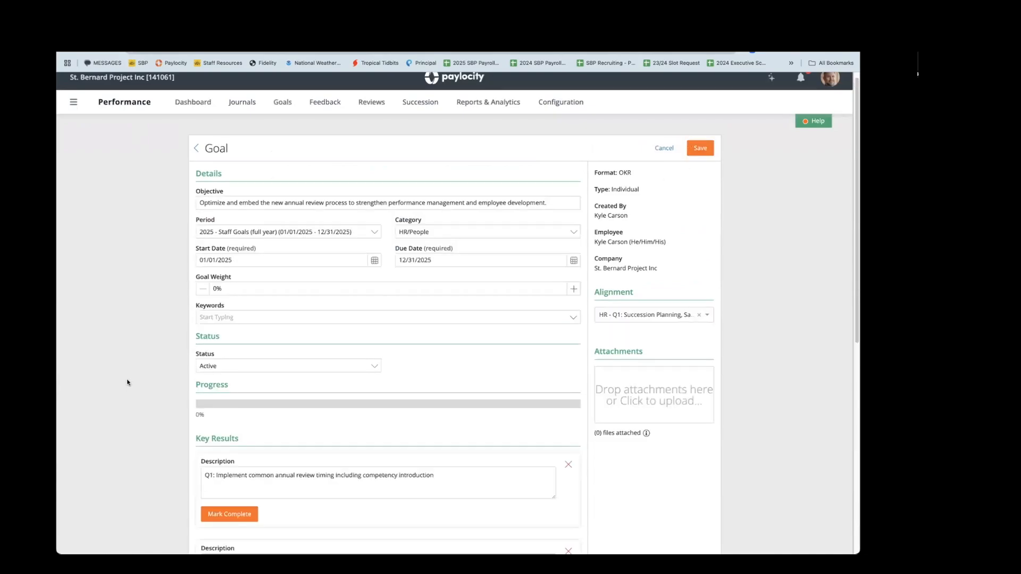
scroll(140, 427, "down", 5)
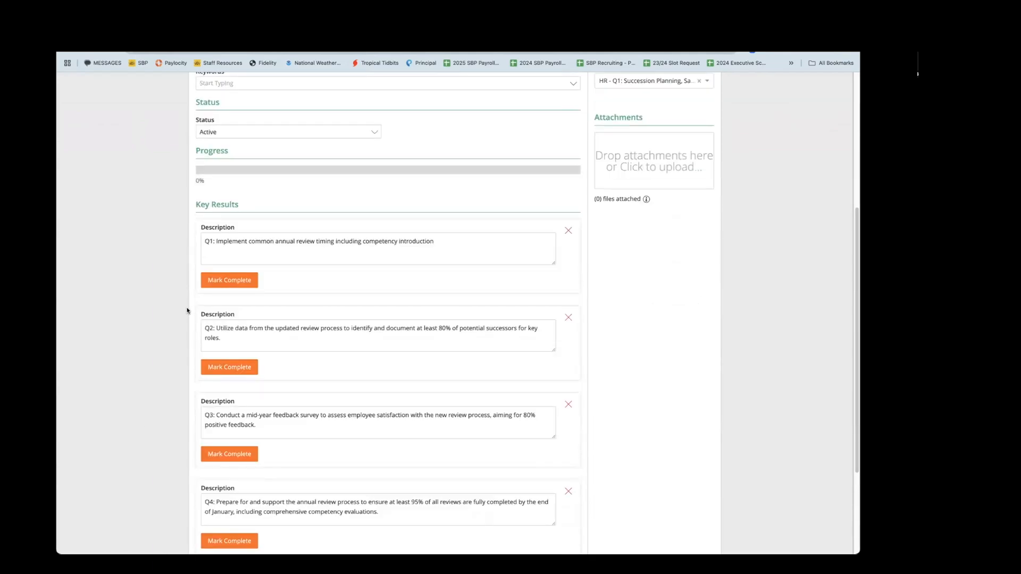
left_click(220, 280)
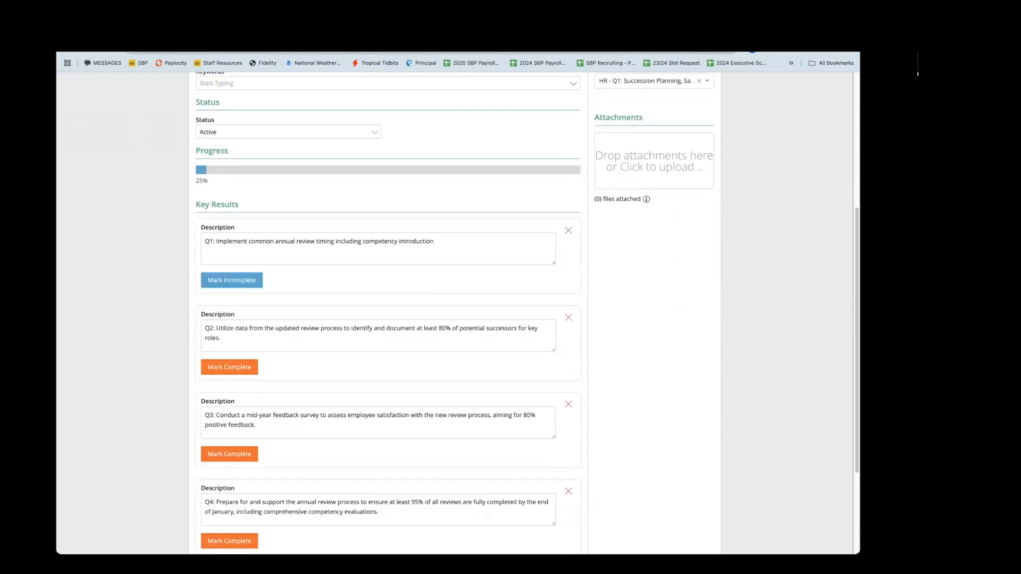
scroll(547, 381, "up", 5)
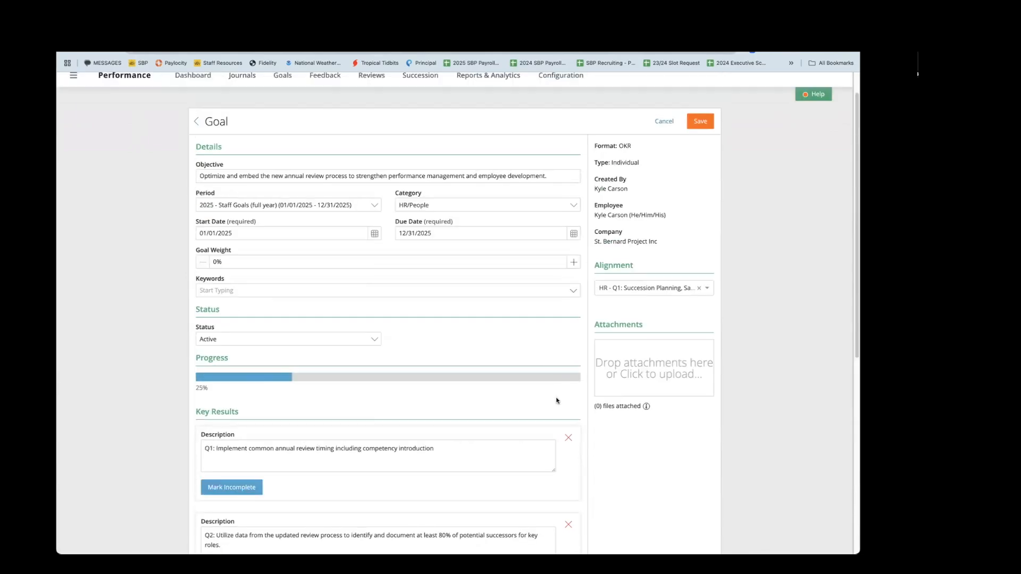
left_click(701, 156)
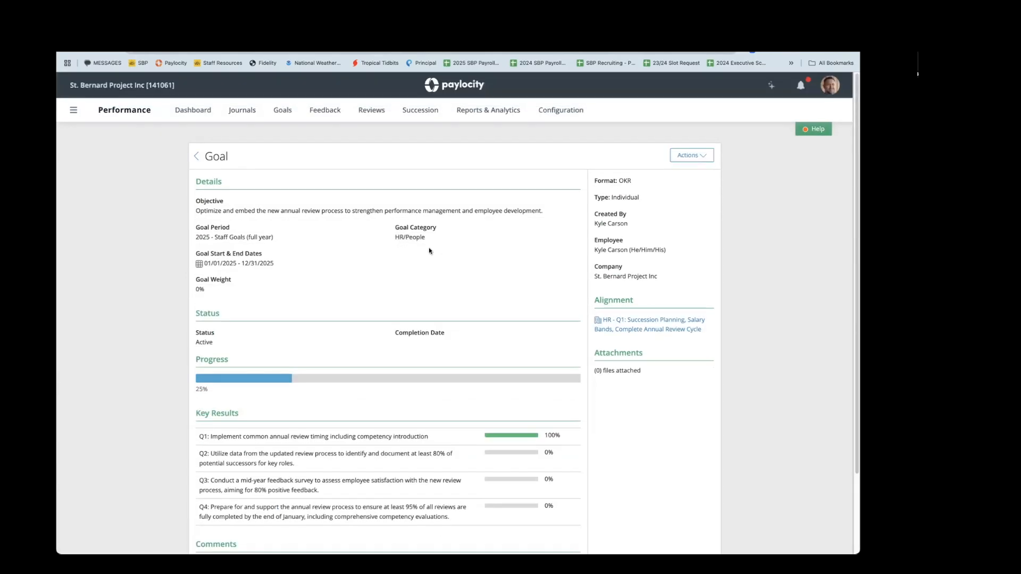
Step: Review the saved goal's overall progress, the completion of each quarterly key result and the comments section
scroll(171, 381, "down", 1)
scroll(180, 372, "down", 1)
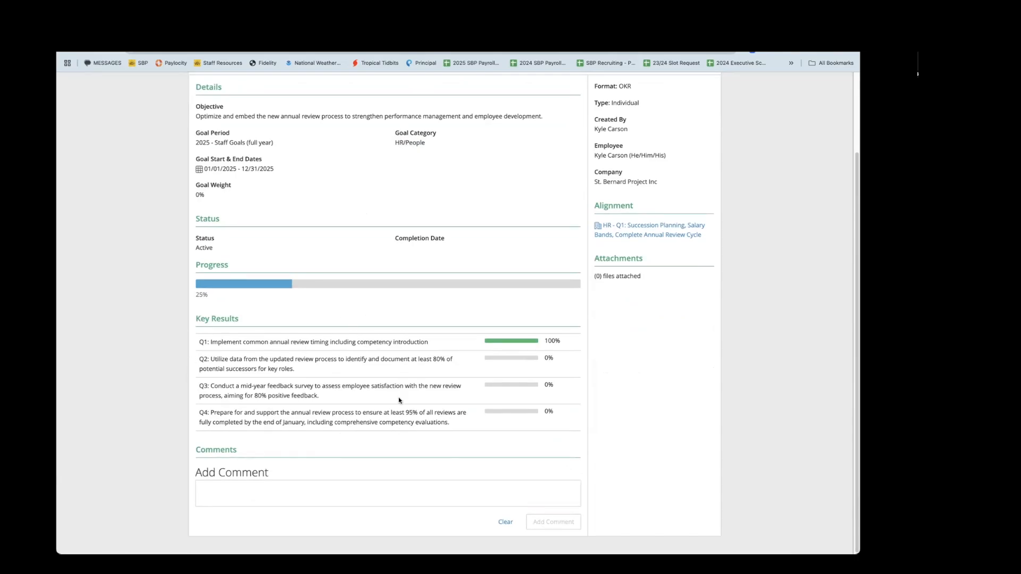
scroll(611, 416, "up", 2)
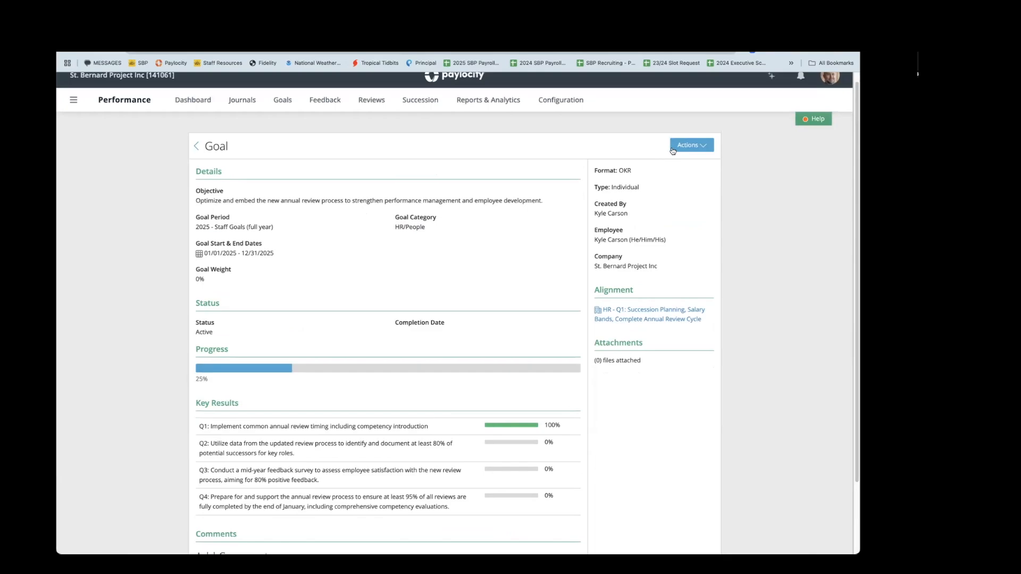
scroll(307, 472, "down", 2)
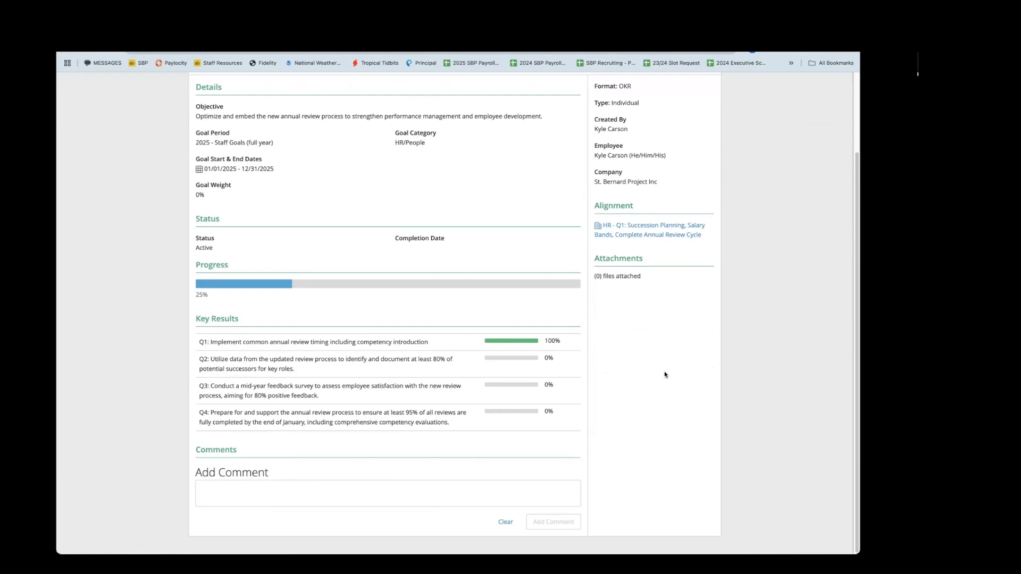
key("super+r")
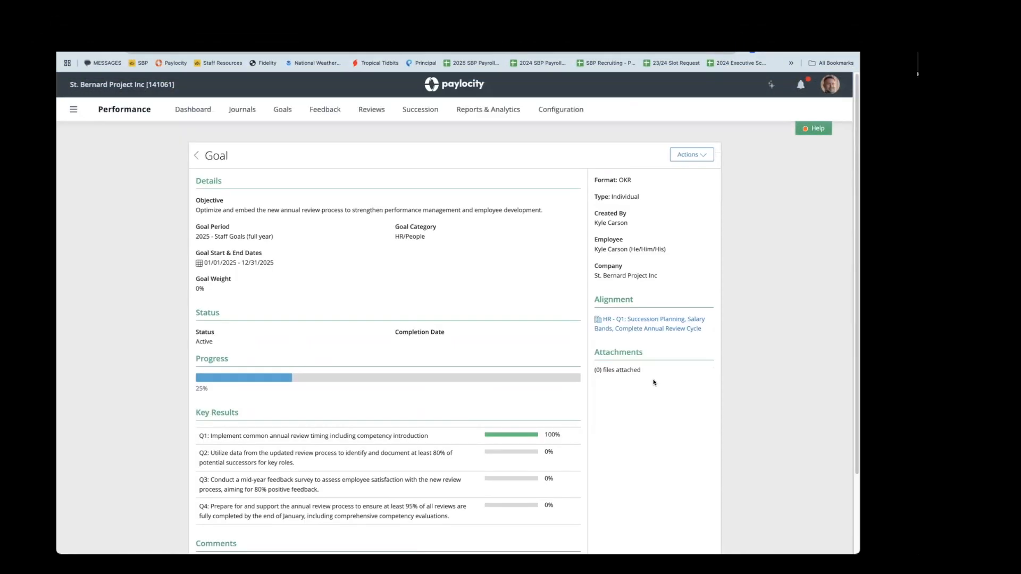